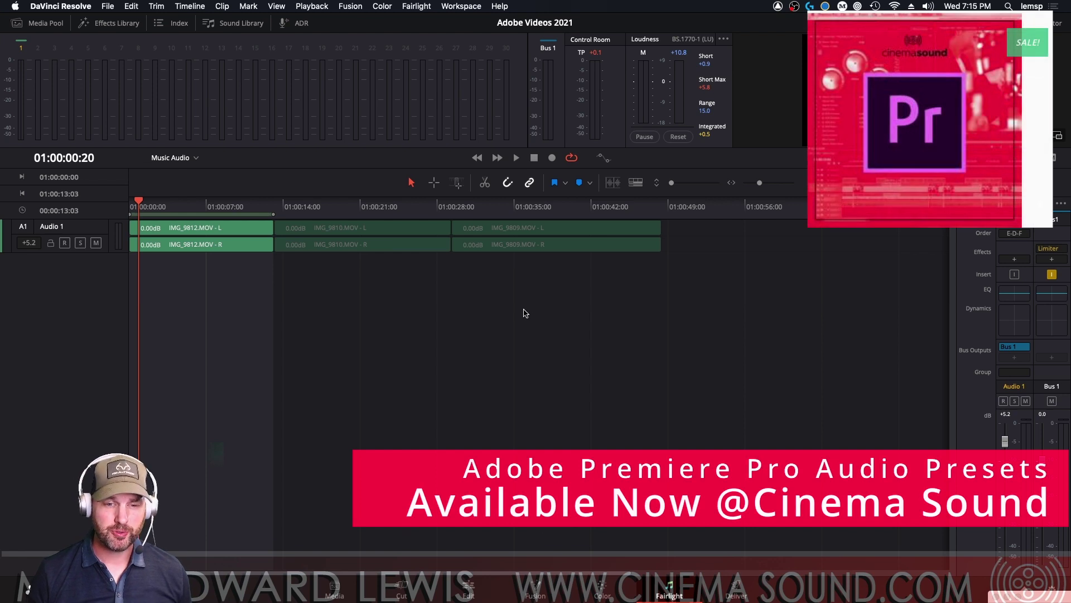
- Switch from DaVinci Resolve to Premiere Pro, where the three-clip IMG_9812 sequence is open
key("super+Tab")
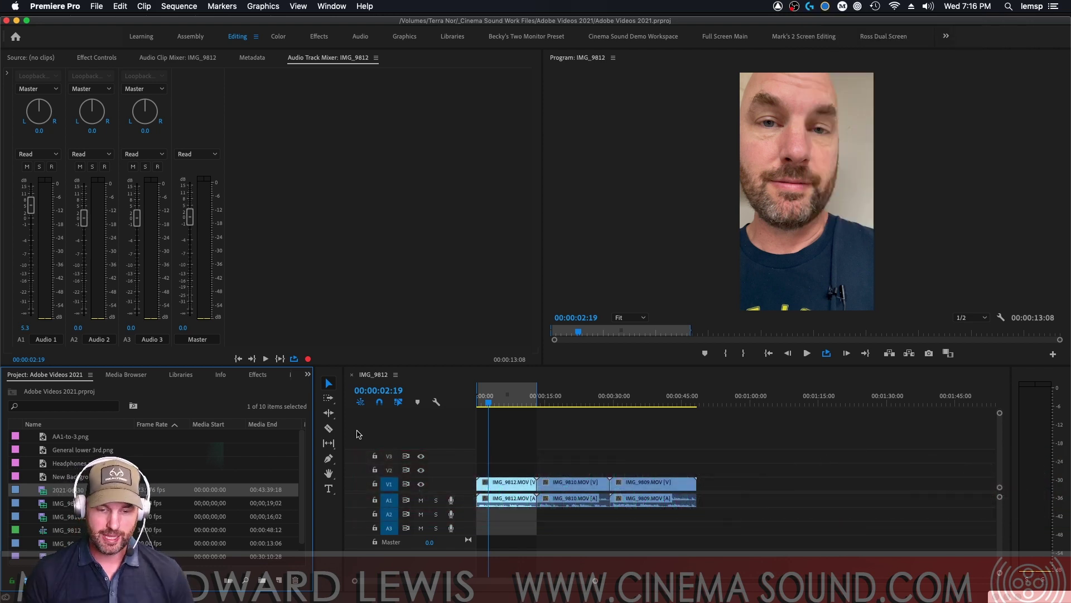
- Play a few seconds of the IMG_9812 dialogue in Premiere Pro, then return to Resolve
key("space")
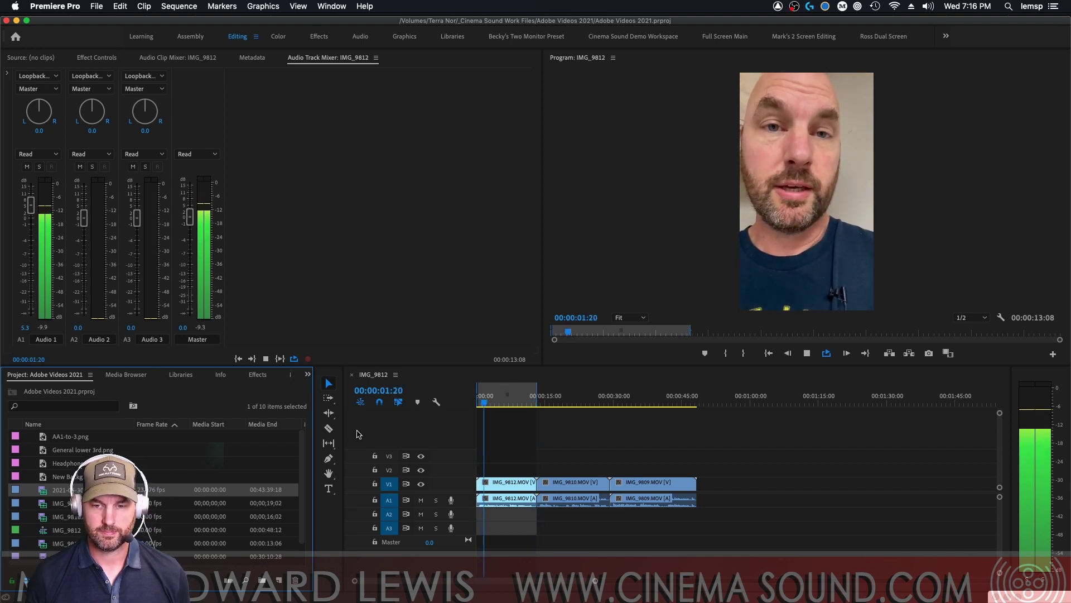
key("space")
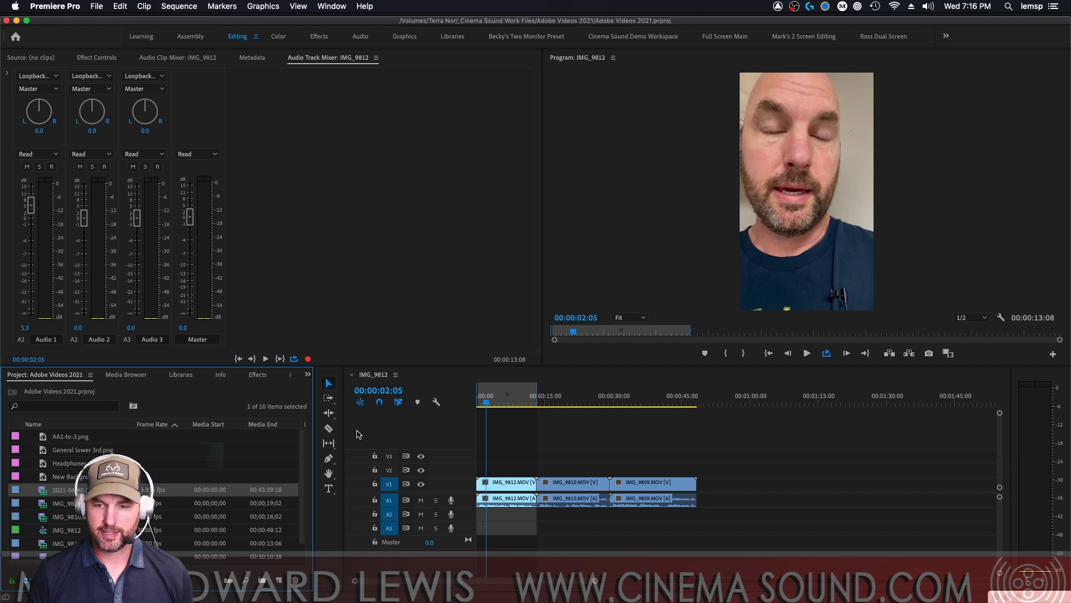
key("super+Tab")
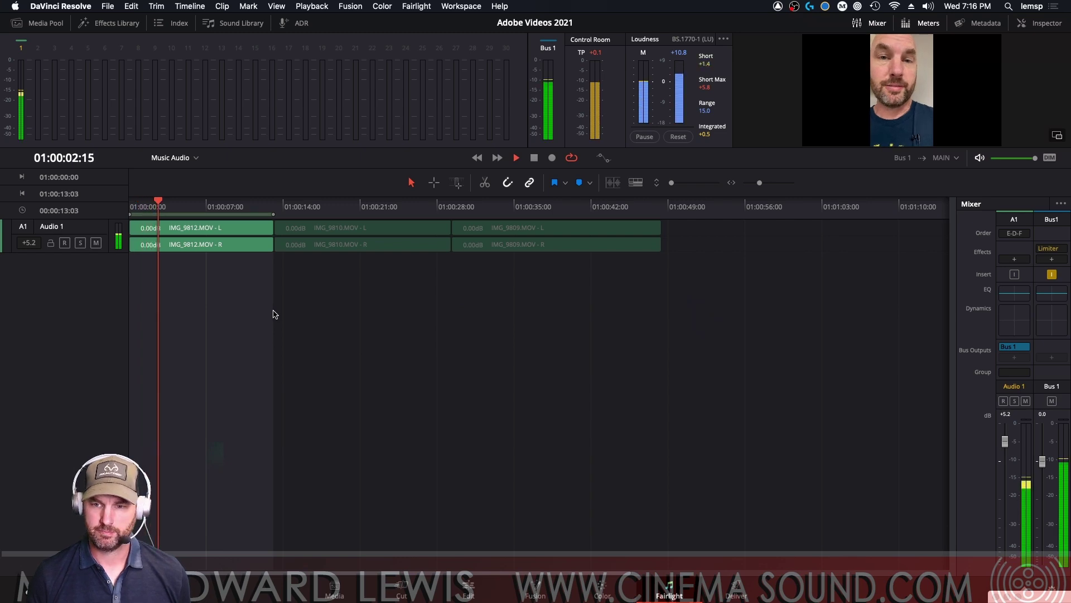
key("space")
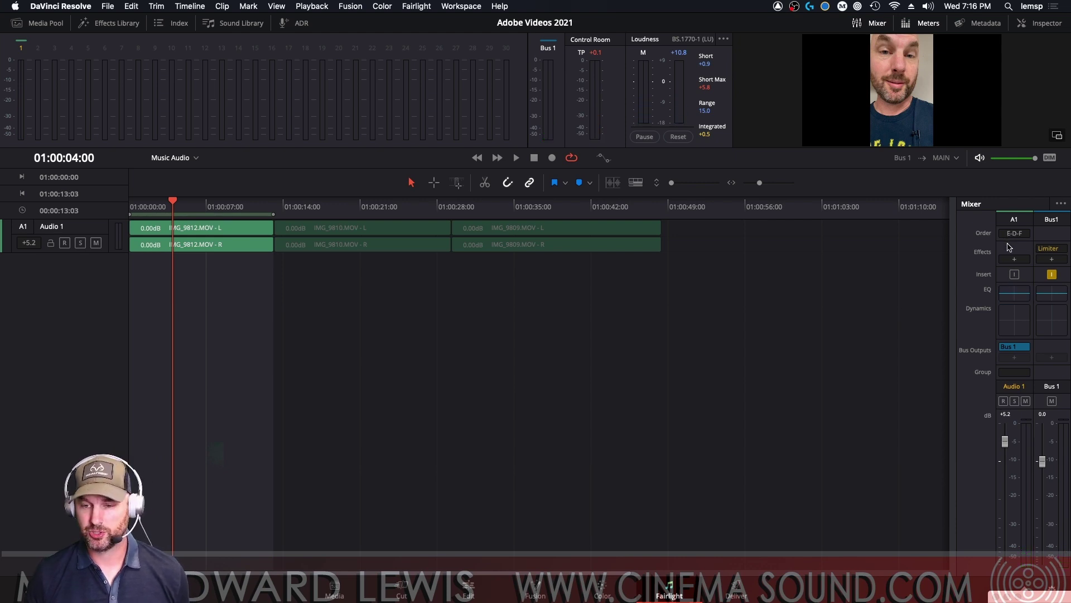
left_click(1015, 235)
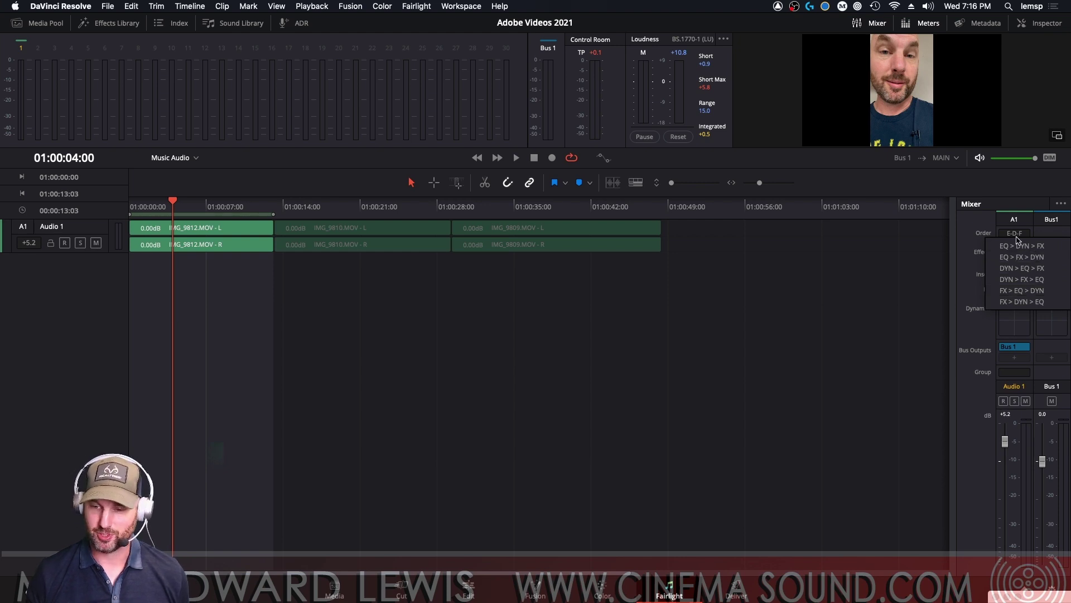
left_click(905, 277)
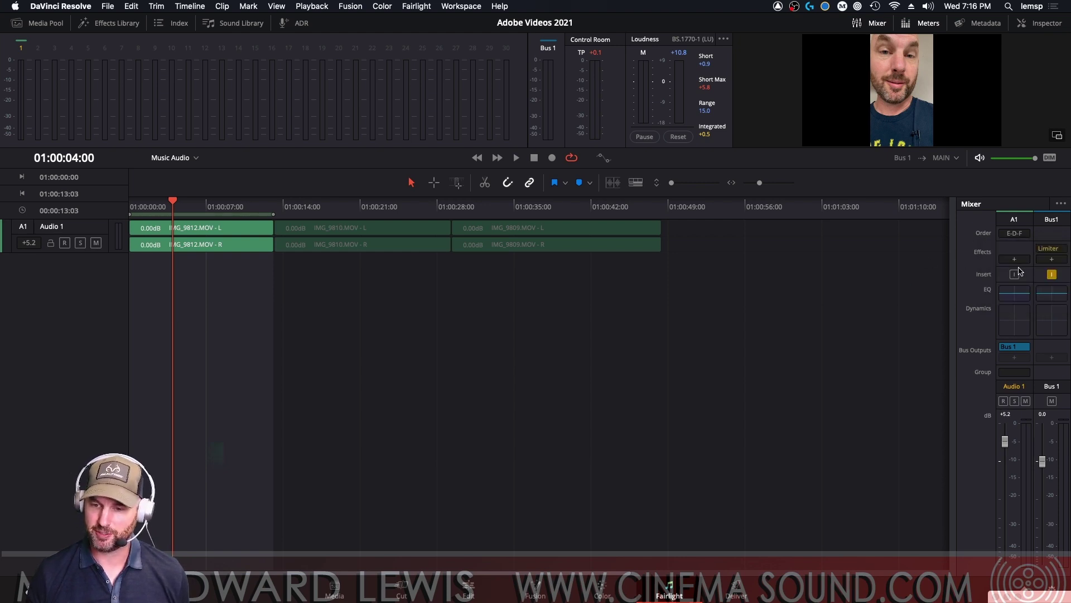
- Open the Audio 1 equalizer, shift its window left, and play the dialogue from the start
double_click(1013, 298)
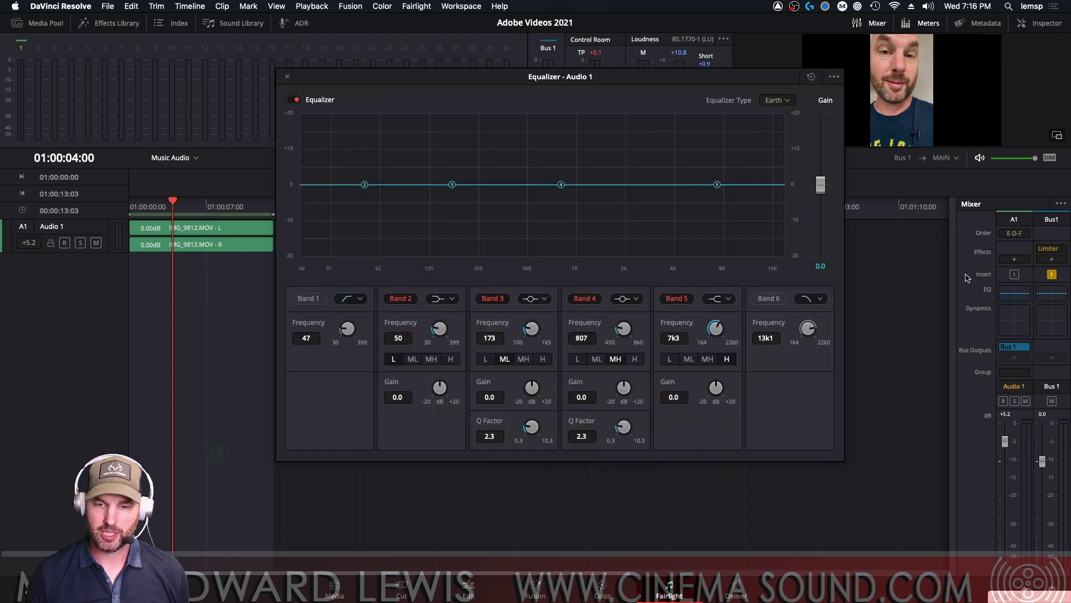
left_click_drag(692, 77, 645, 84)
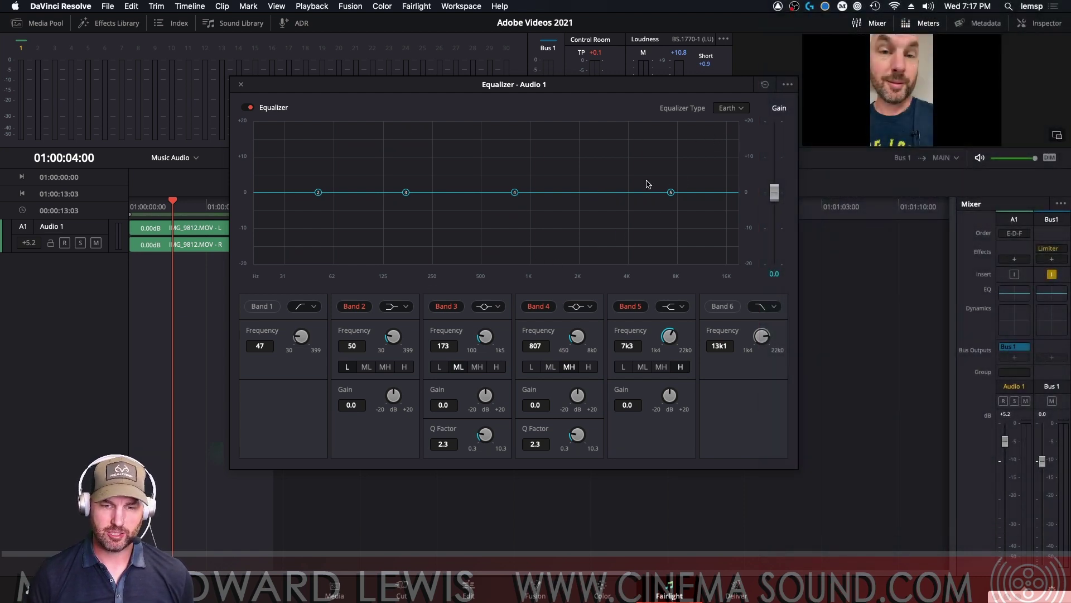
key("Home")
key("space")
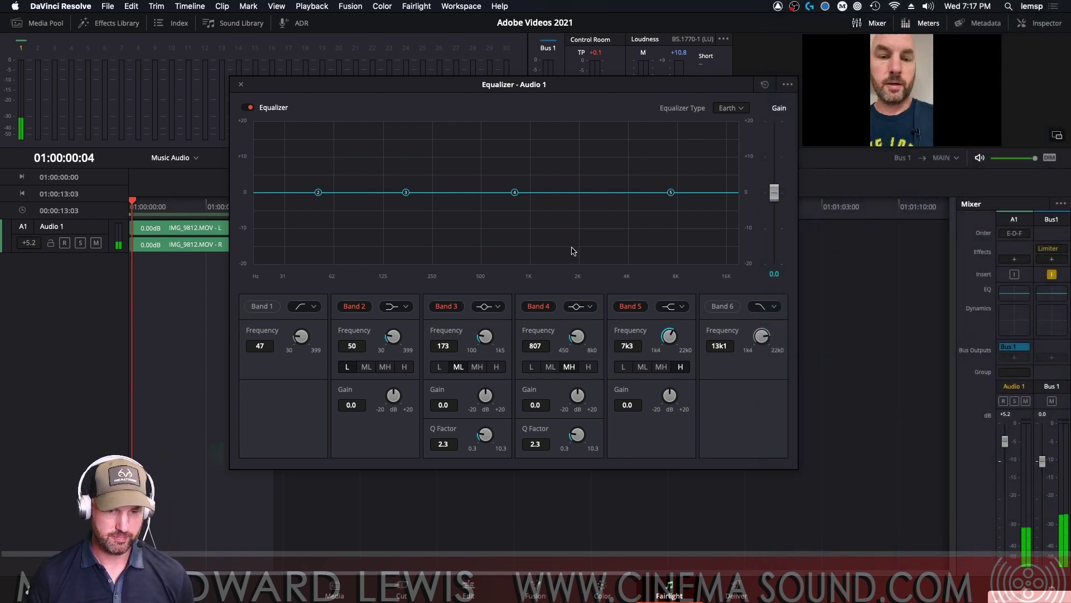
- Audition the Air, Ice and Fire equalizer types, then return to Earth
left_click(729, 108)
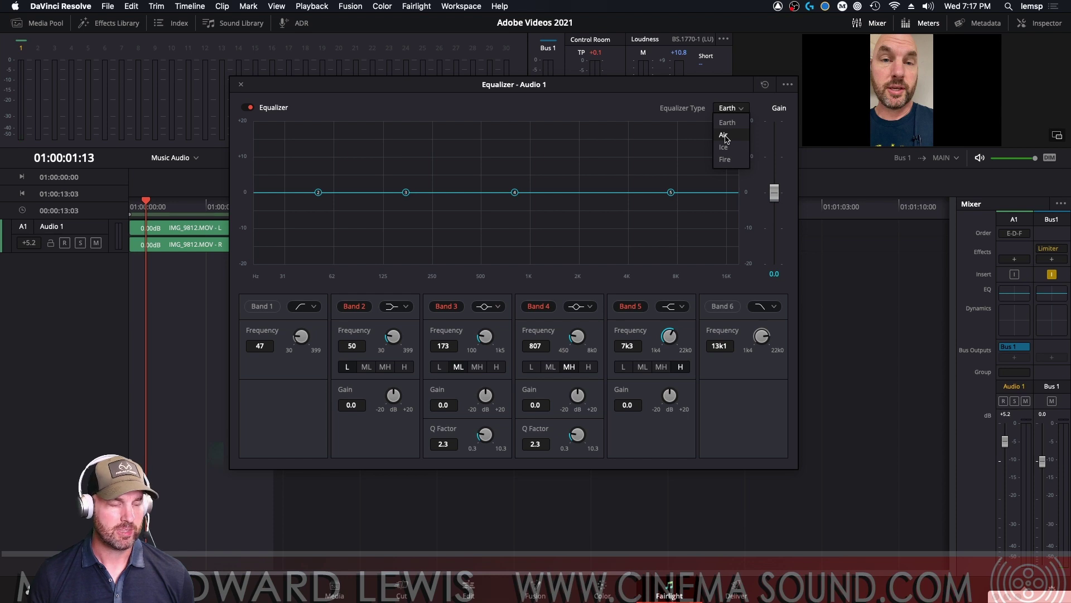
left_click(725, 136)
left_click(731, 108)
left_click(731, 147)
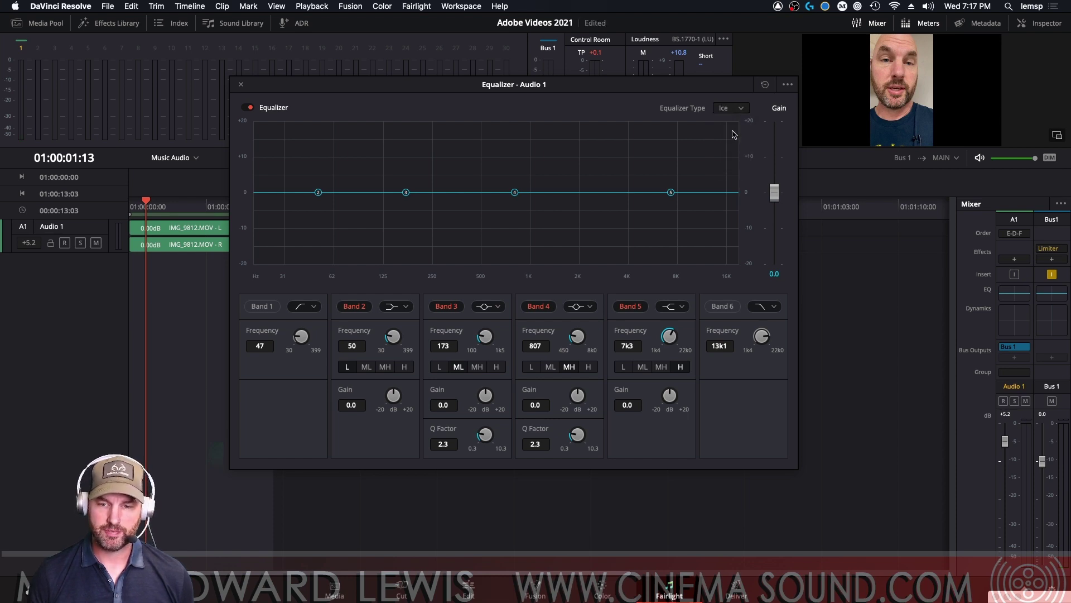
left_click(734, 111)
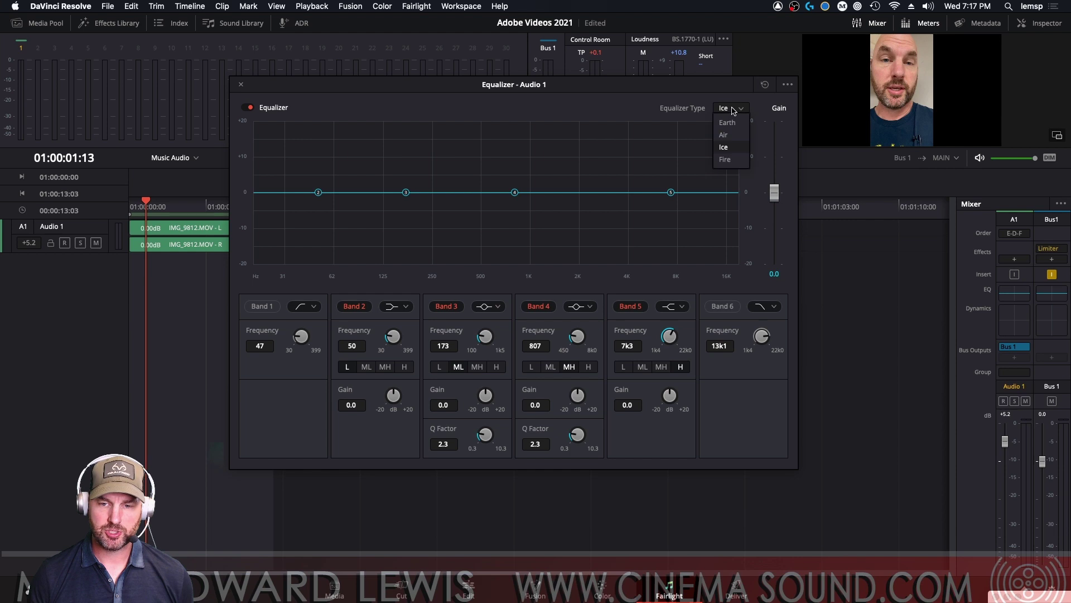
left_click(725, 161)
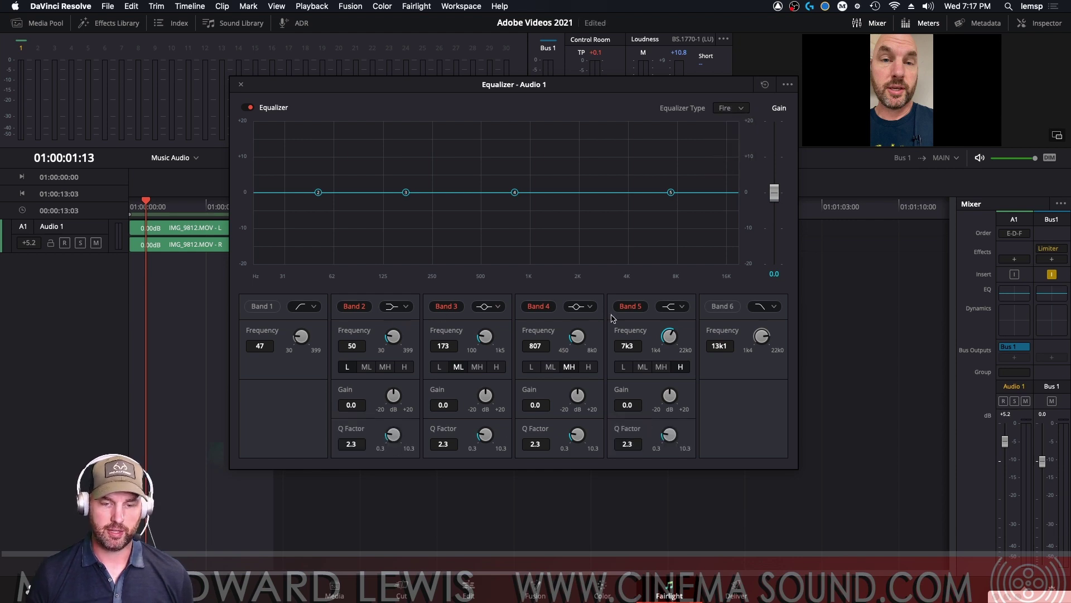
left_click(732, 108)
left_click(726, 122)
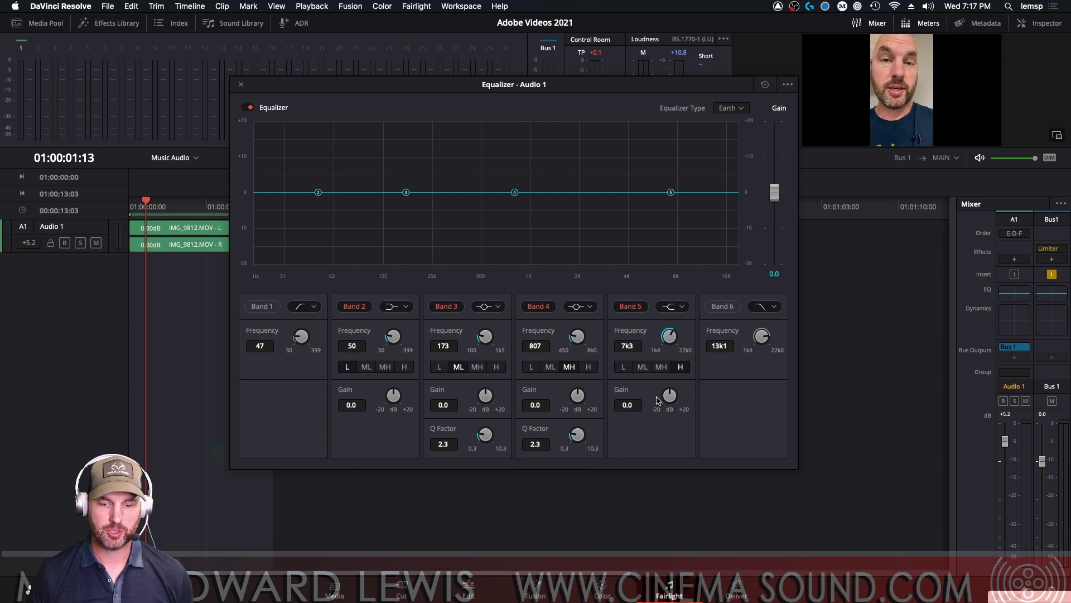
- Switch the Audio 1 EQ type to Fire and inspect Band 1, 6, 2 and 3 shapes unchanged
left_click(731, 108)
left_click(728, 163)
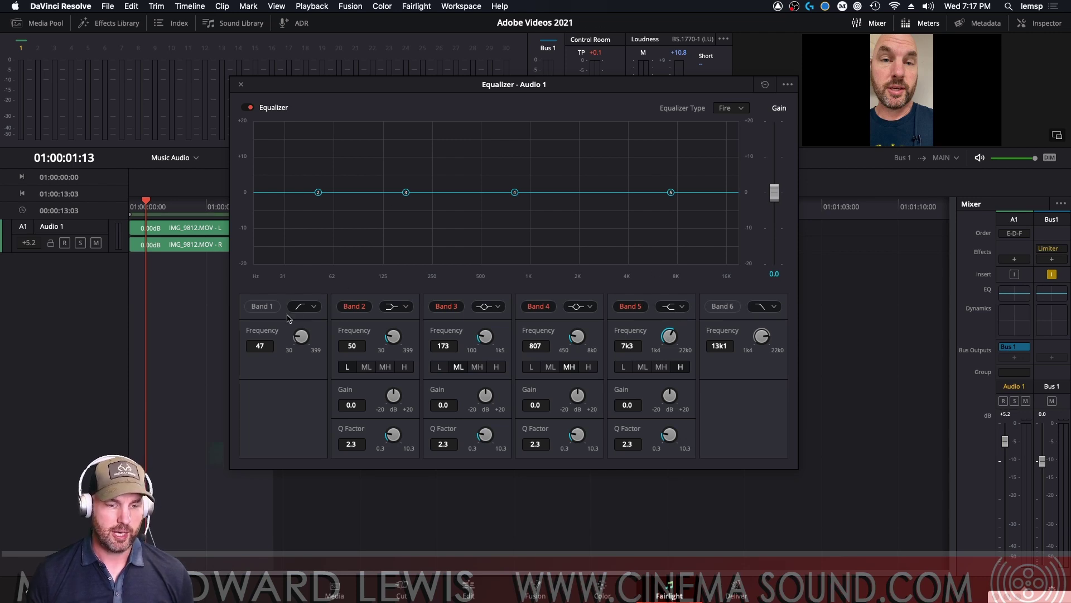
left_click(306, 308)
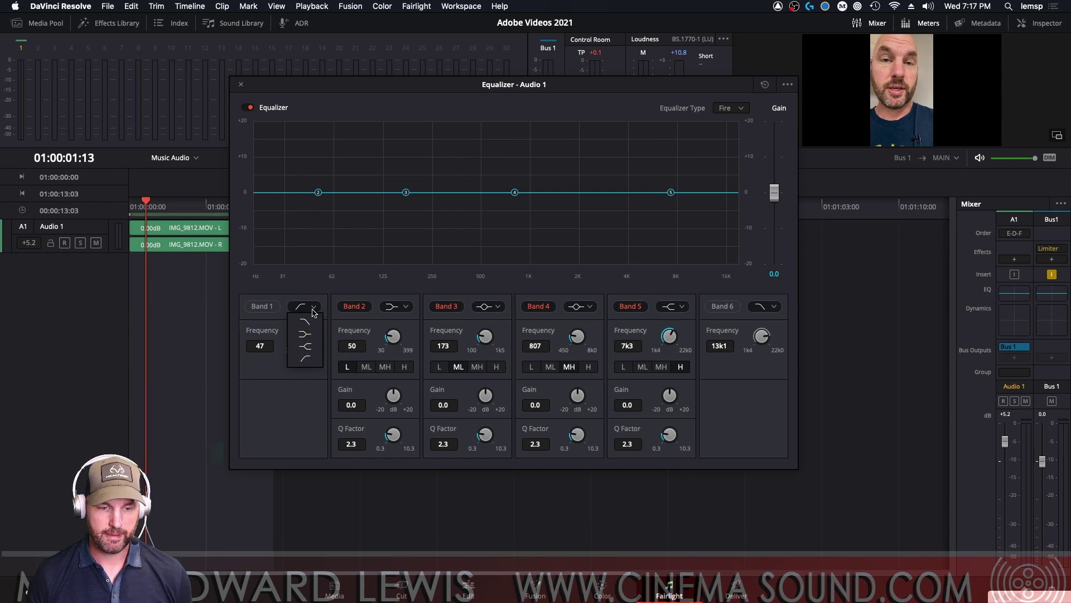
left_click(776, 307)
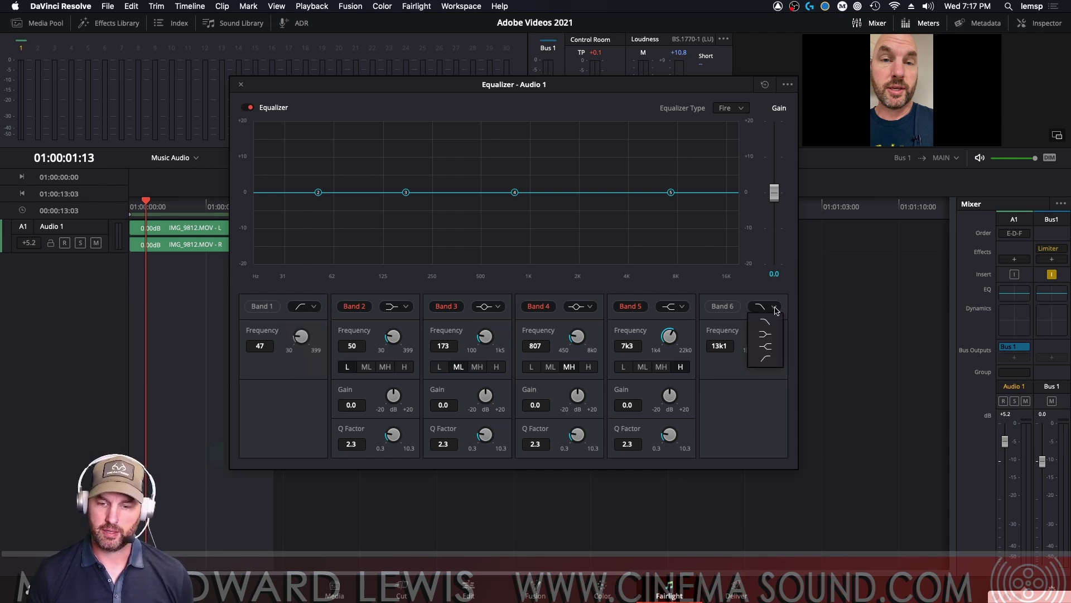
left_click(764, 322)
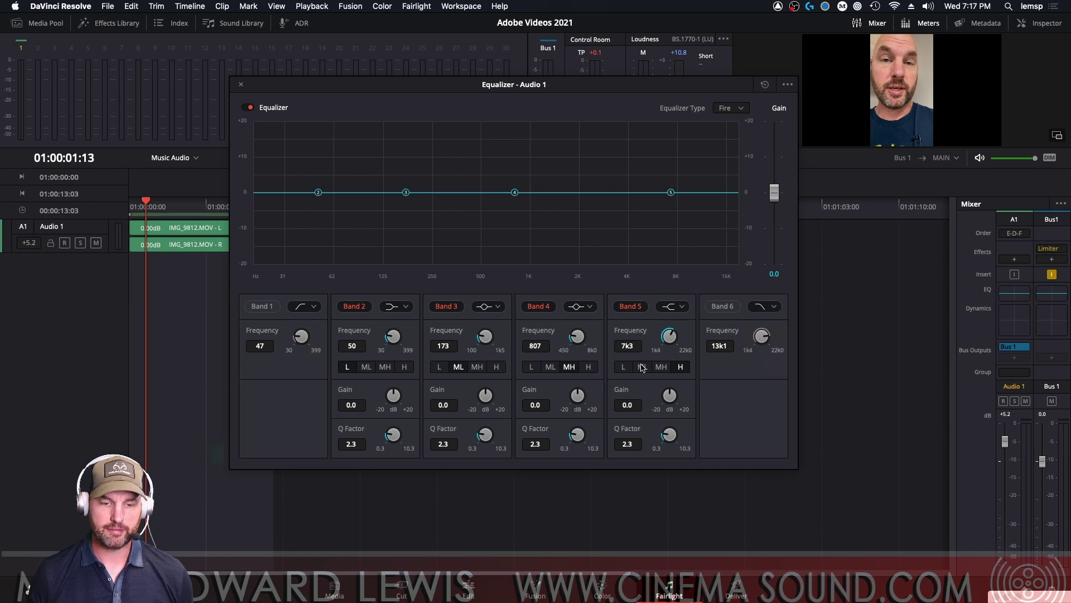
left_click(407, 308)
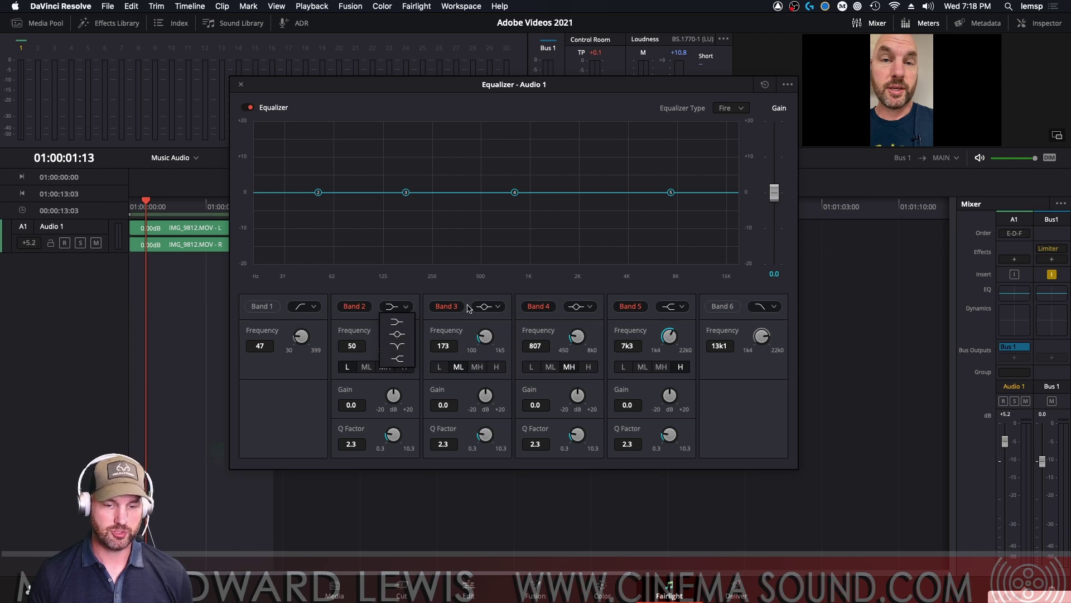
left_click(498, 306)
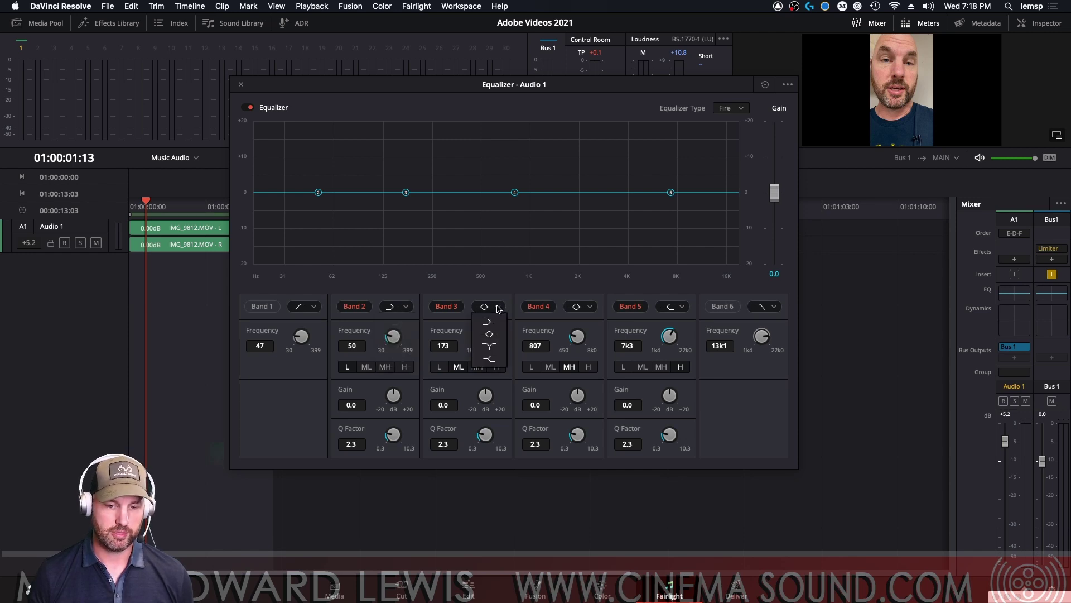
left_click(310, 416)
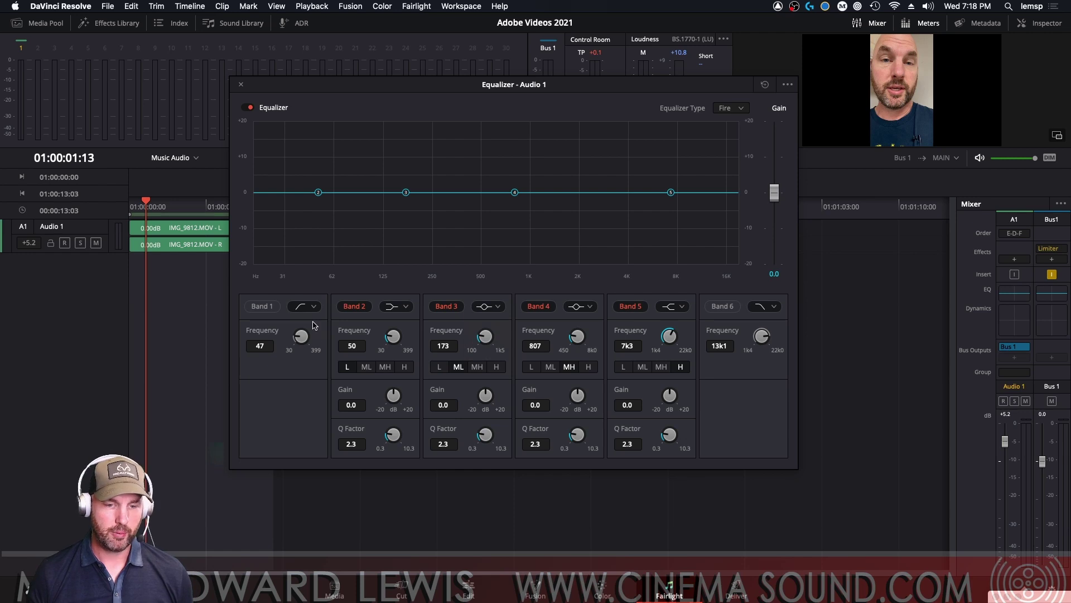
- Toggle Band 1's high-pass on and off and briefly audition the dialogue
left_click(262, 306)
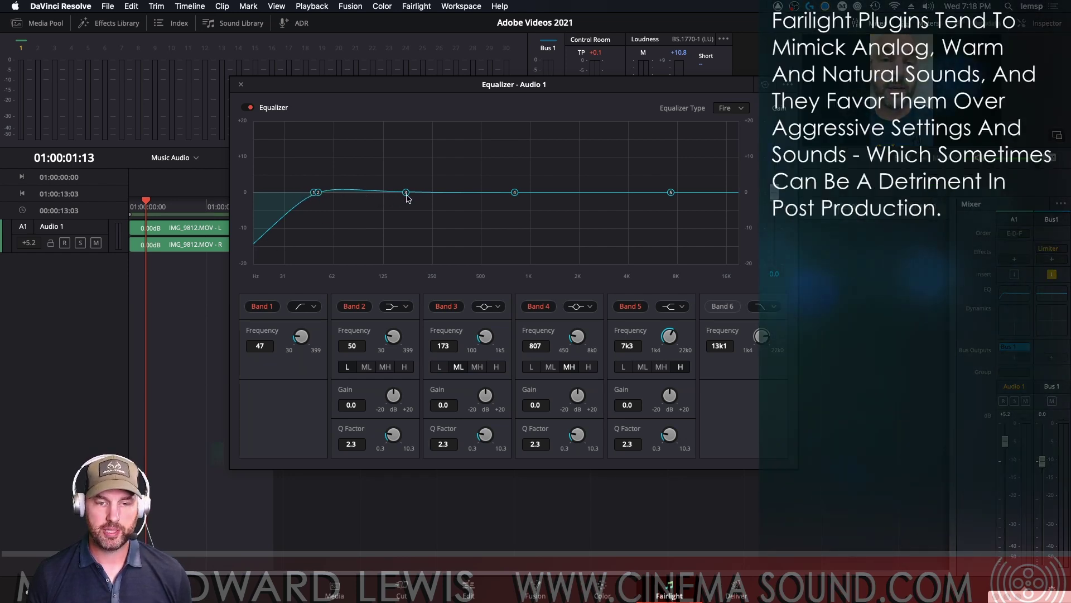
left_click(265, 308)
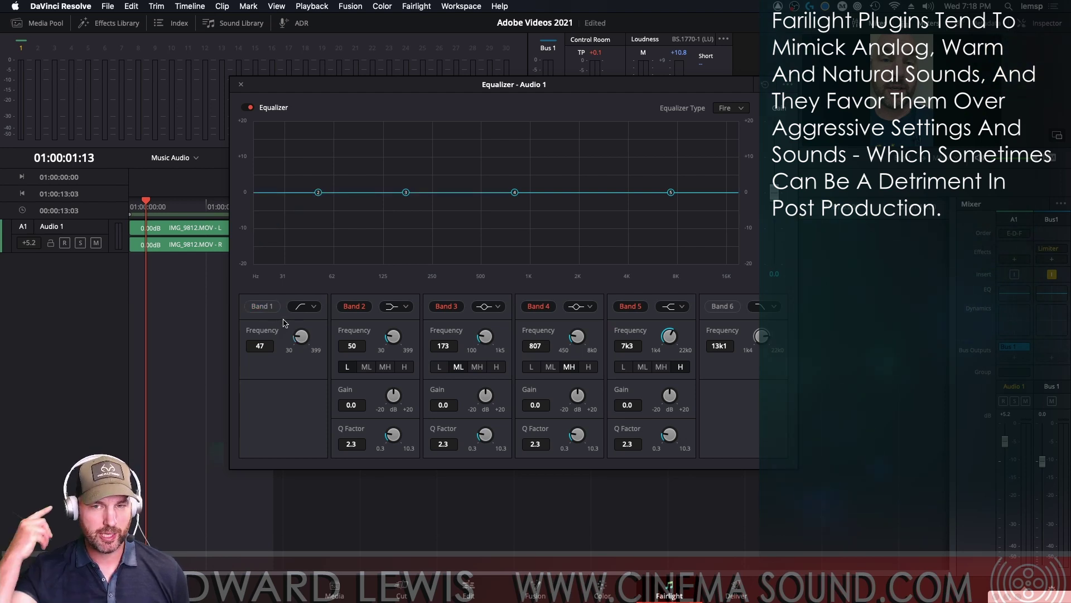
key("space")
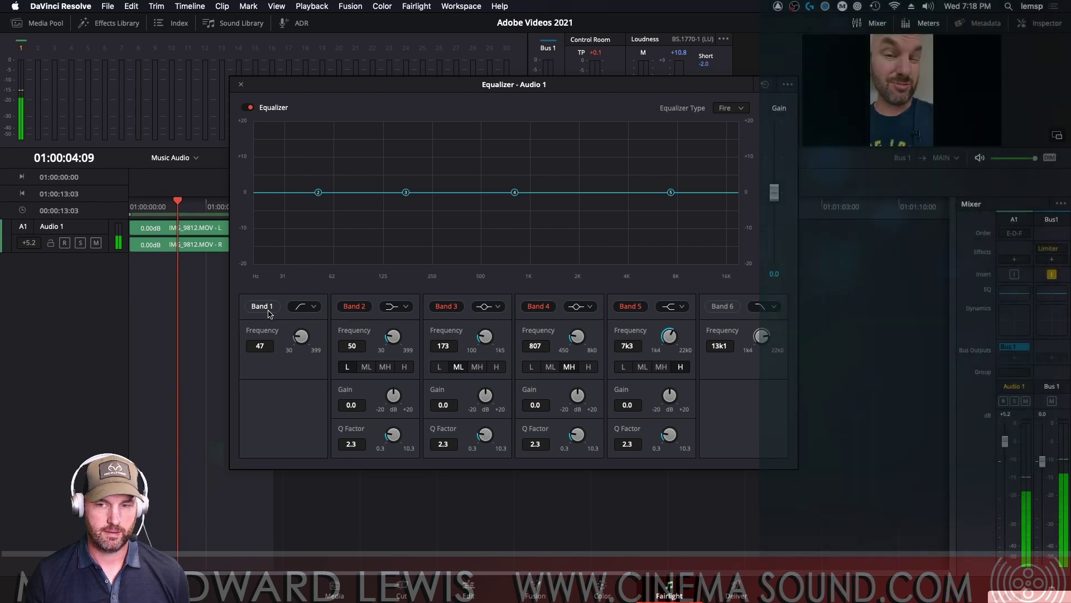
key("space")
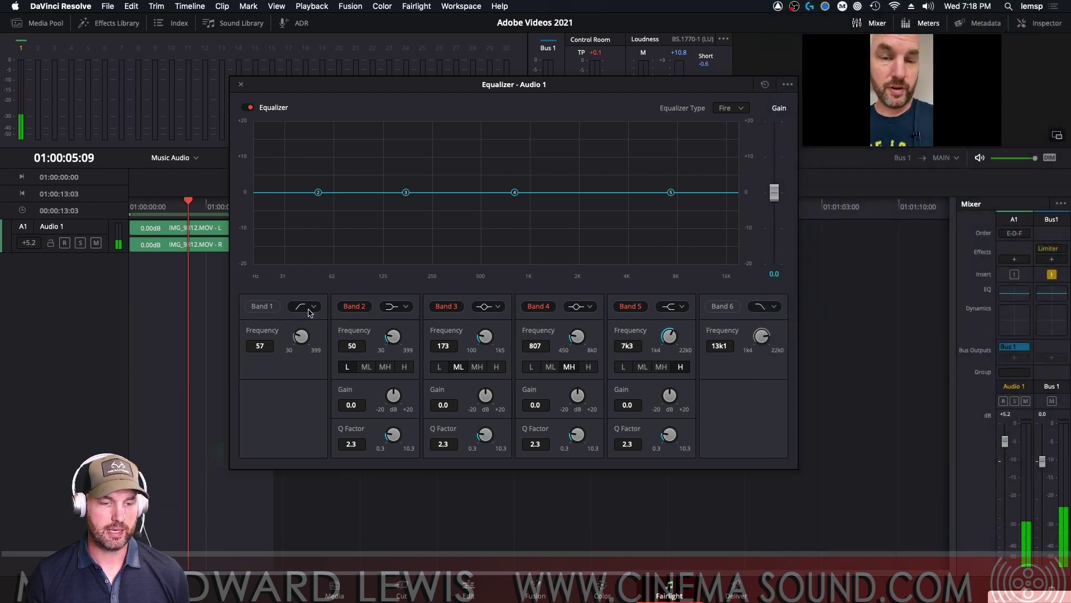
- Set Band 1's low cut to 85 Hz, A/B it against bypass, then pause playback
left_click_drag(310, 311, 331, 271)
left_click(266, 308)
key("space")
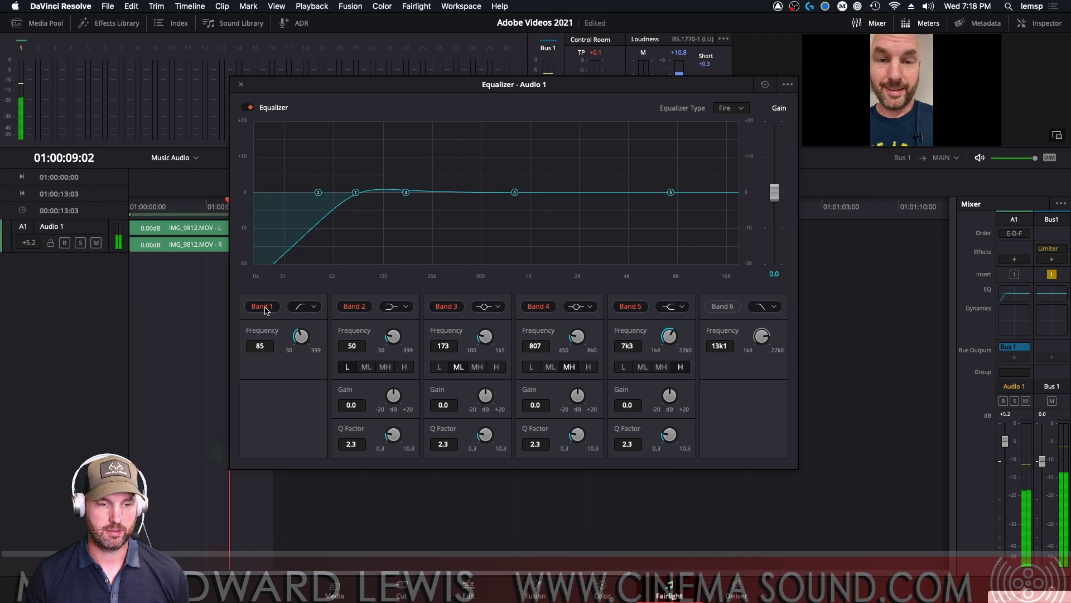
key("Home")
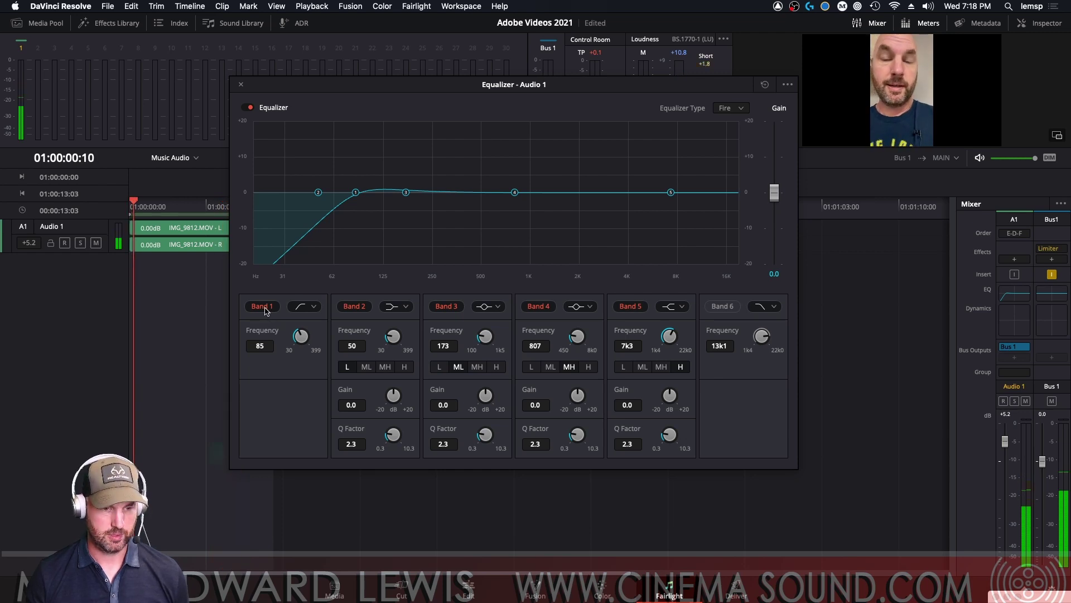
left_click(265, 309)
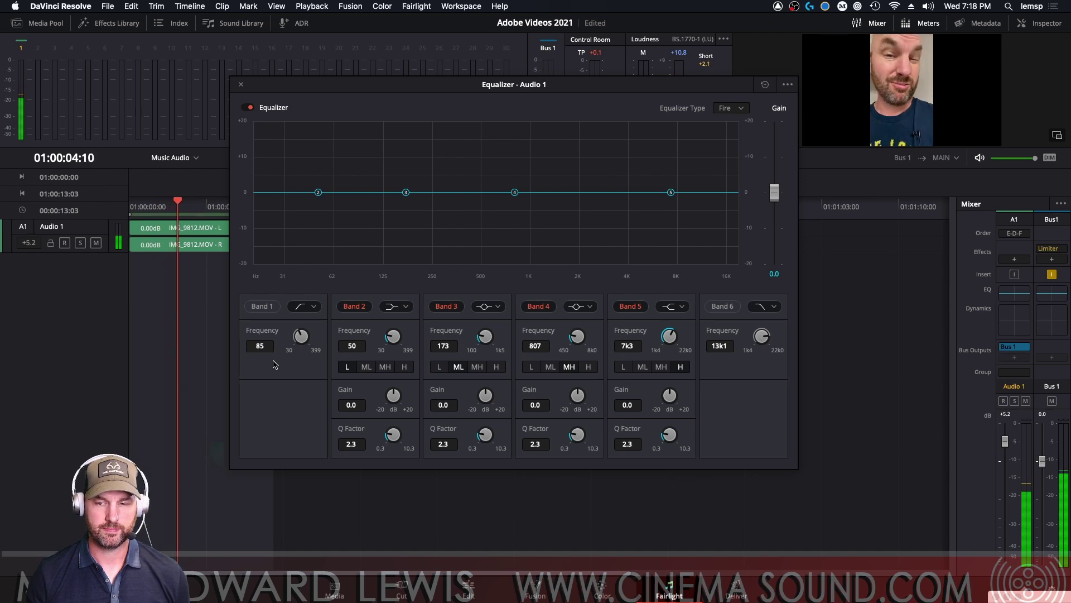
left_click(262, 307)
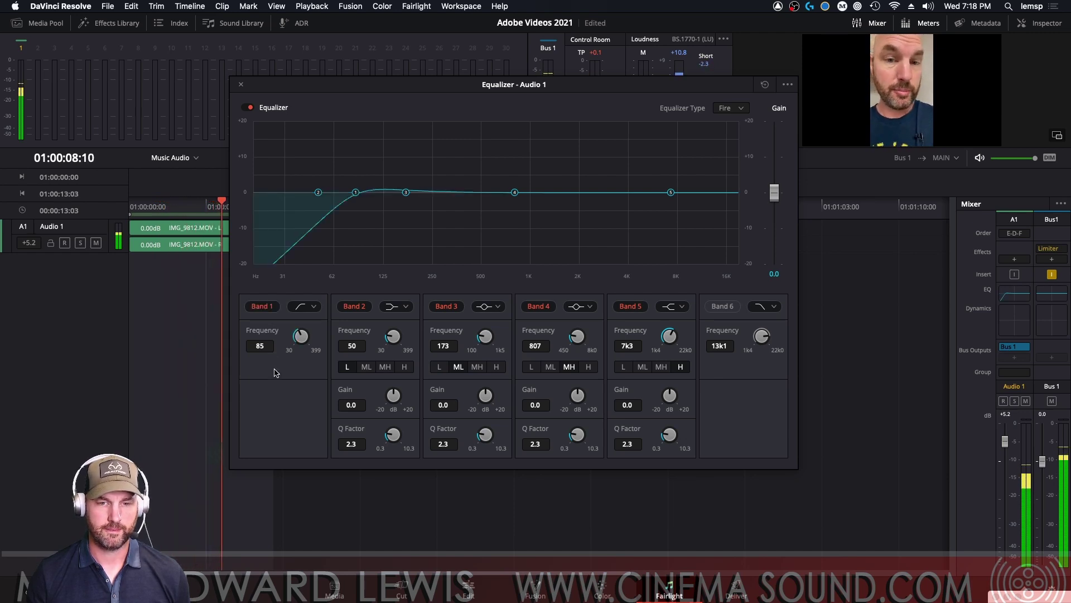
key("space")
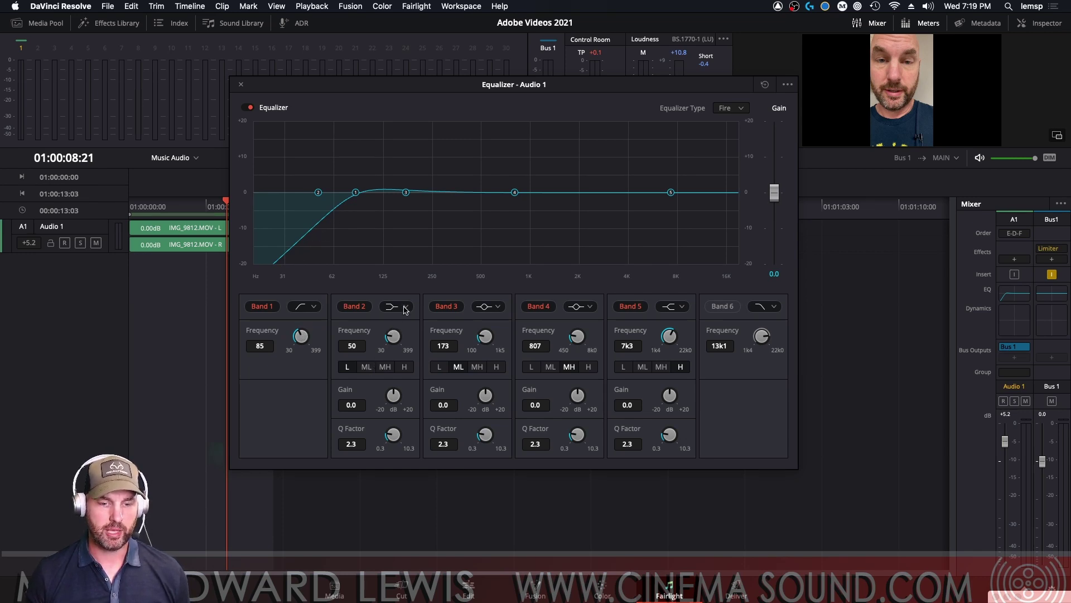
- Make Band 2 a bell at 2k5 with about 10 dB boost and Q 5.8, and start playback
left_click(406, 308)
left_click(395, 338)
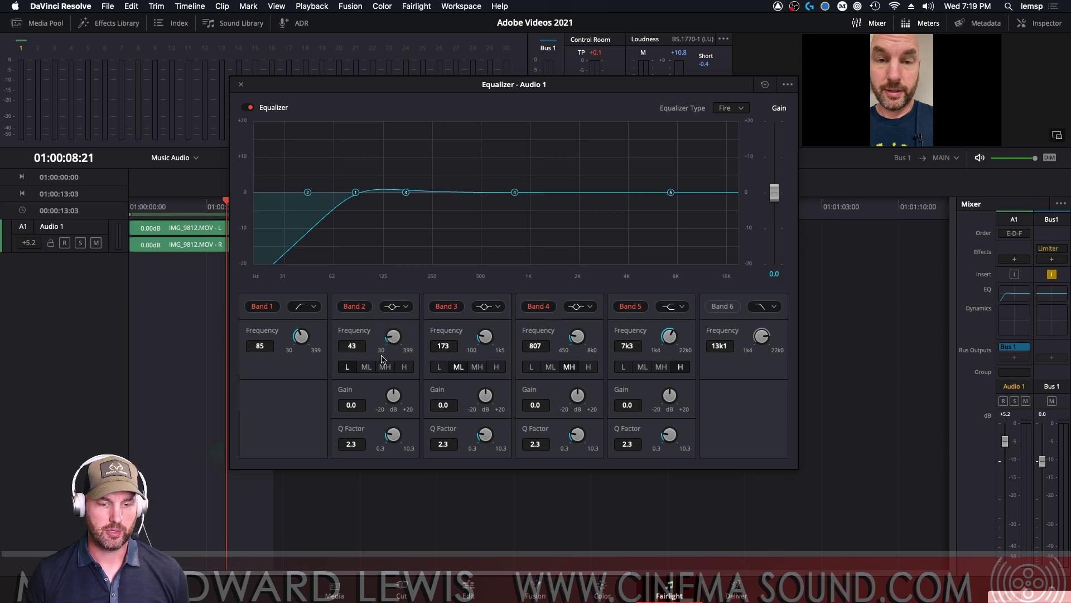
left_click(384, 367)
left_click(404, 368)
left_click_drag(401, 340, 412, 294)
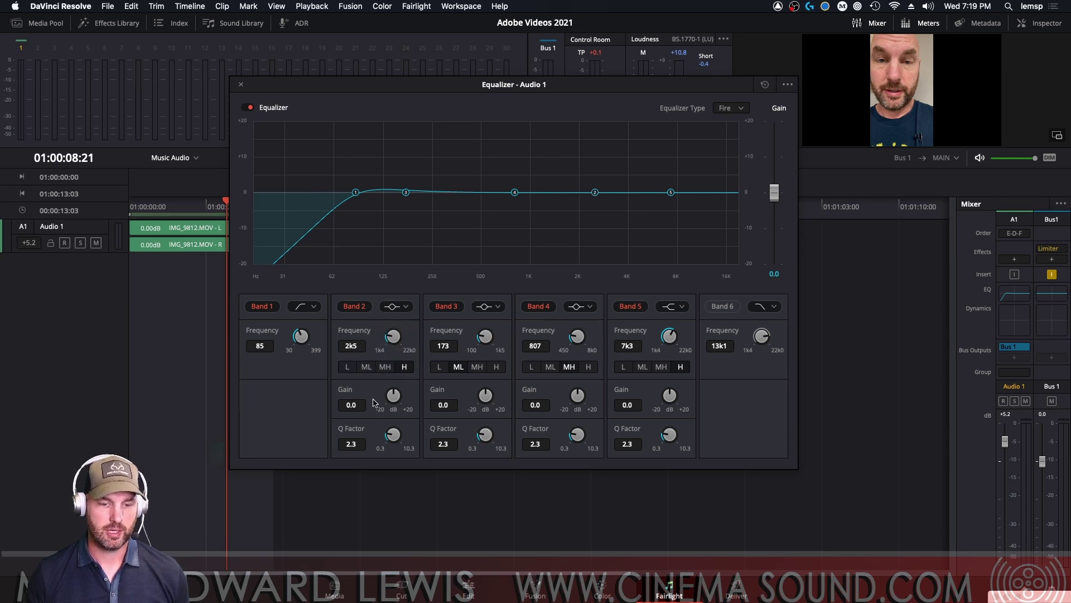
left_click_drag(391, 398, 422, 321)
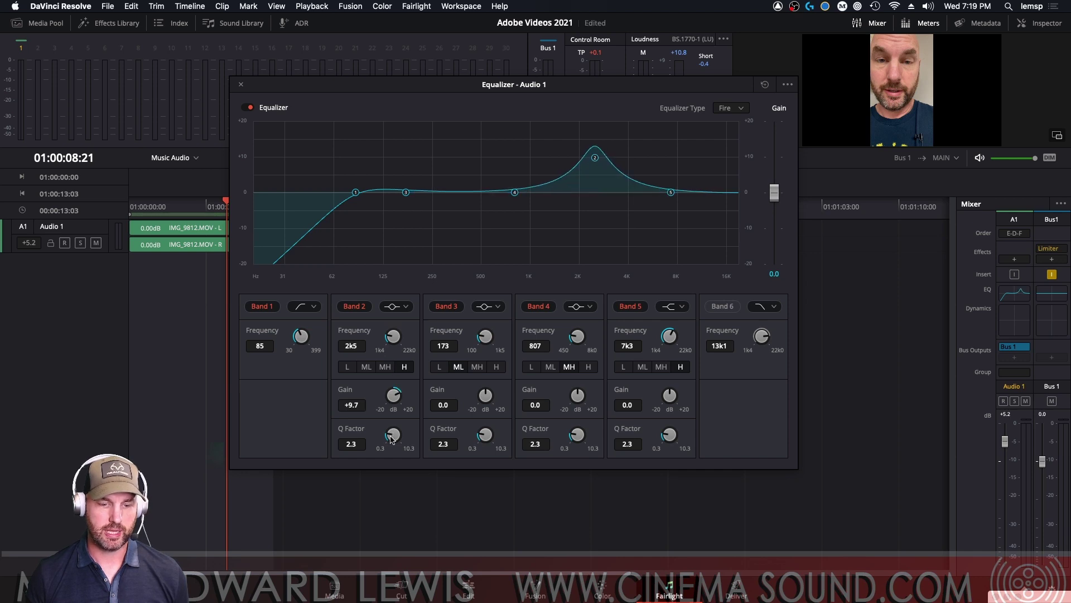
left_click_drag(392, 436, 395, 389)
key("space")
- Sweep Band 2 through its ranges, settle at 171 Hz in mid-low, and pull the gain back to 0 dB
left_click_drag(392, 336, 374, 380)
left_click(385, 366)
mouse_move(393, 335)
left_mouse_down()
mouse_move(455, 241)
mouse_move(500, 195)
mouse_move(393, 343)
mouse_move(452, 251)
mouse_move(397, 327)
left_mouse_up()
left_click(366, 367)
left_click(347, 367)
left_click(366, 368)
left_click(385, 368)
left_click(404, 369)
left_click(385, 367)
left_click(366, 367)
left_click(347, 367)
left_click(369, 366)
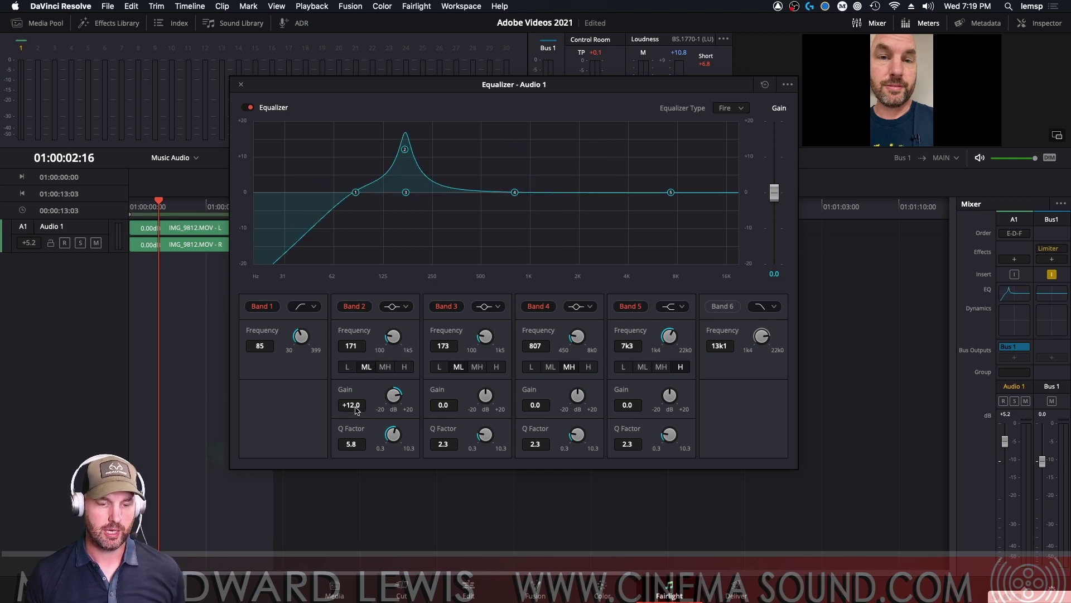
left_click_drag(356, 410, 332, 492)
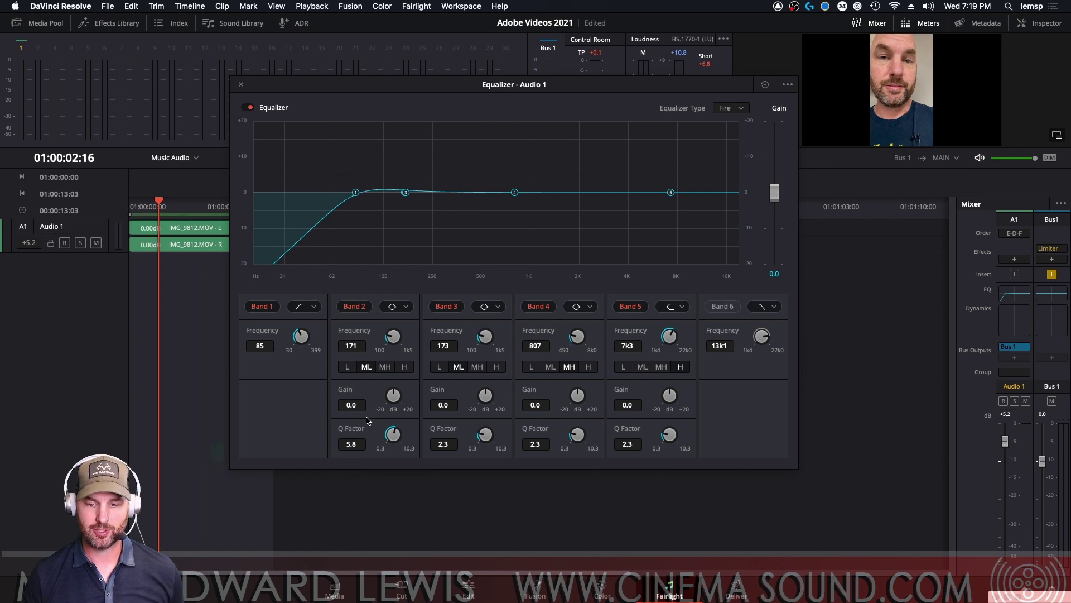
- Try Band 6's high-cut at 6k6 and lower, bypass it, and change Band 5 from high shelf to bell
left_click(725, 306)
left_click_drag(762, 337, 754, 326)
left_click(775, 307)
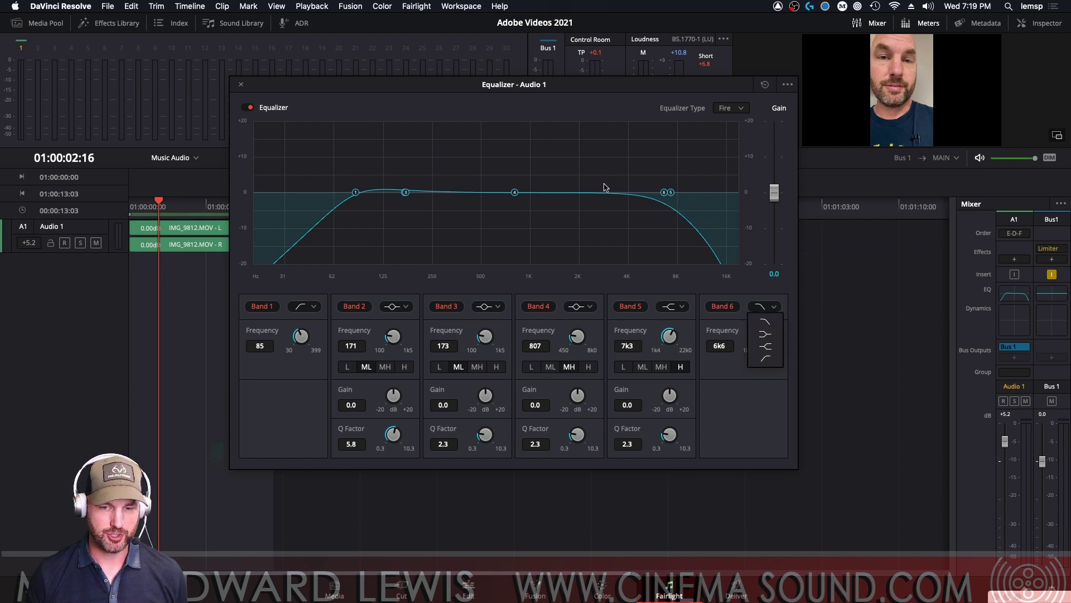
left_click(765, 322)
key("space")
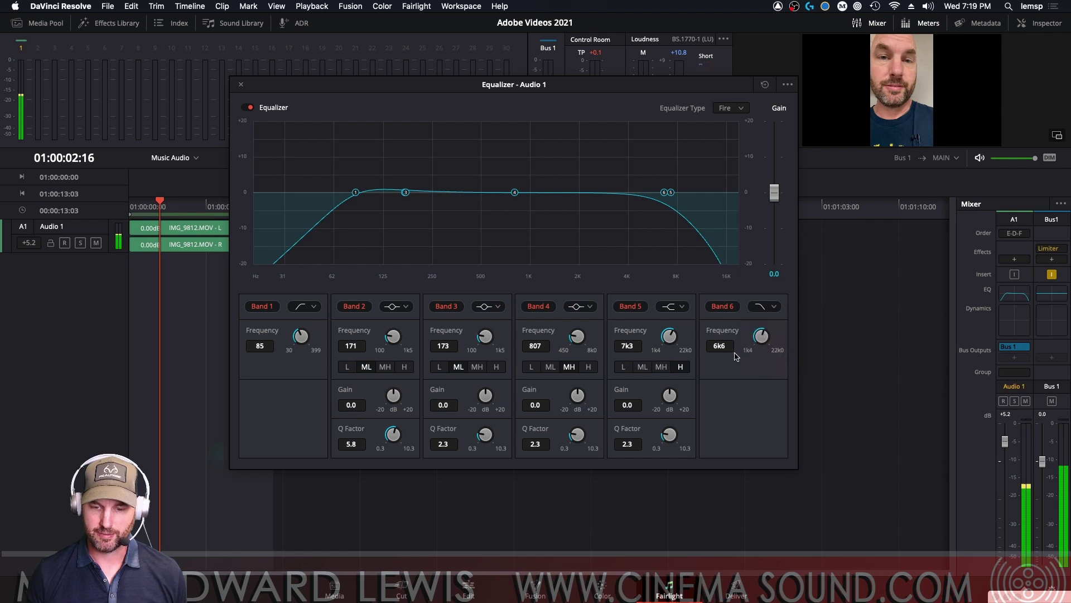
left_click_drag(761, 336, 729, 348)
left_click(723, 306)
left_click(674, 308)
left_click(681, 323)
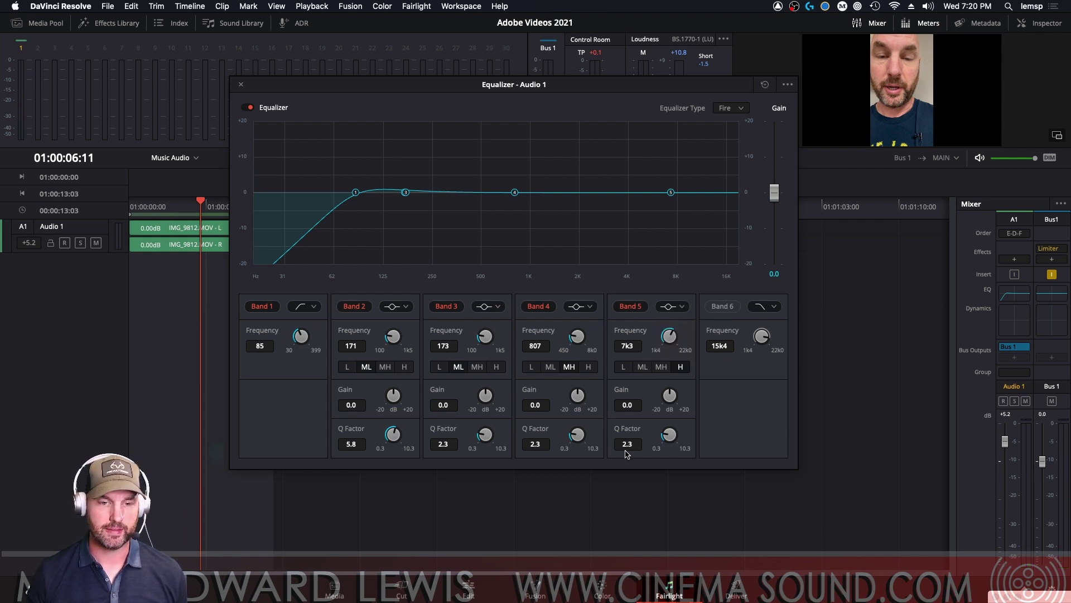
- In Premiere Pro, insert a Parametric Equalizer in Audio 1's first mixer effect slot
key("super+Tab")
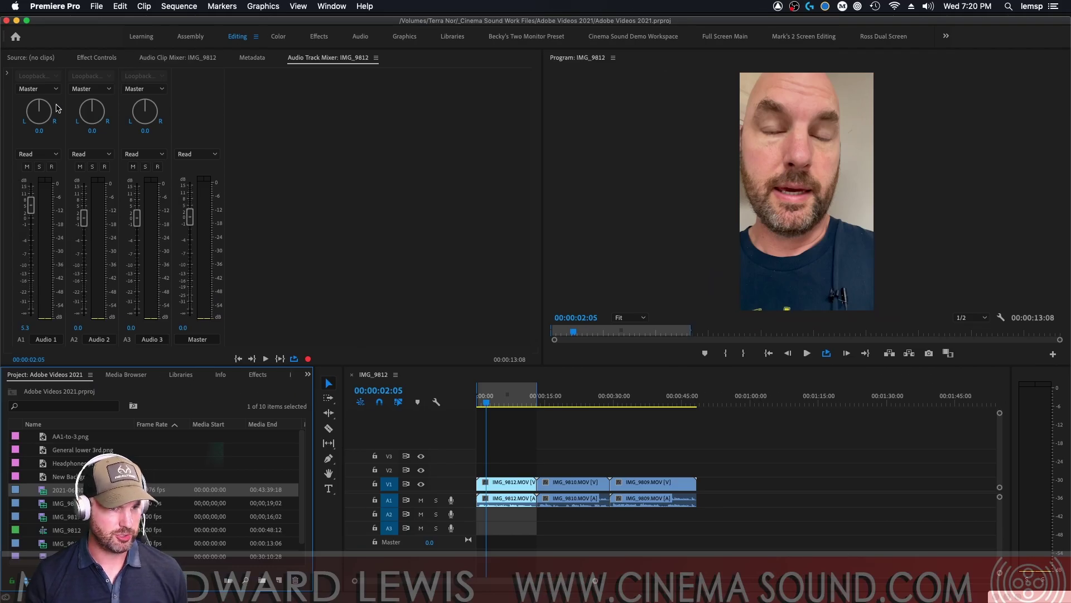
left_click(8, 73)
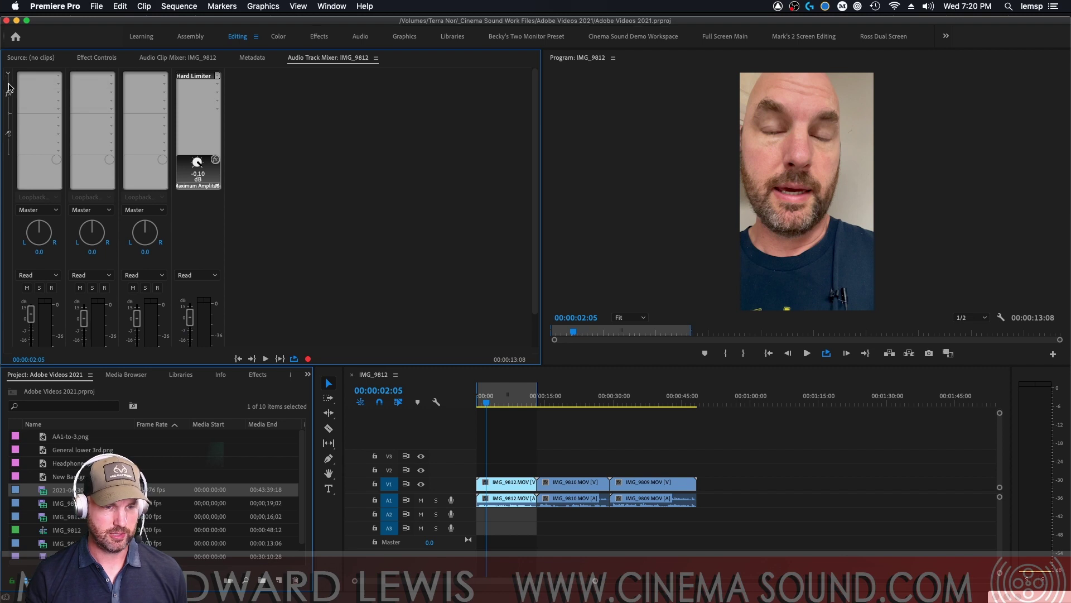
left_click(59, 77)
mouse_move(73, 129)
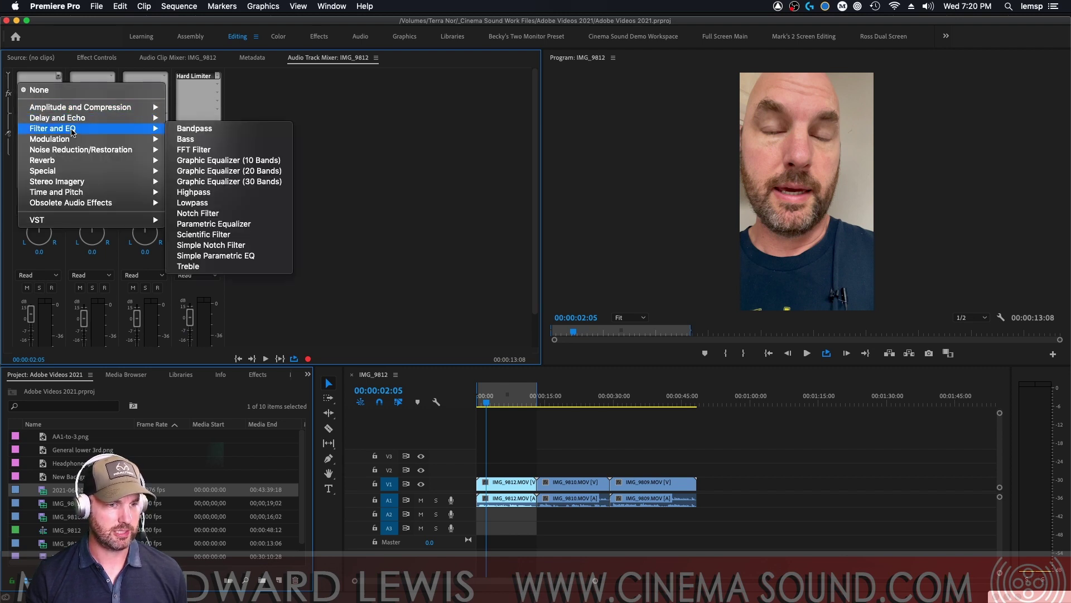
left_click(243, 226)
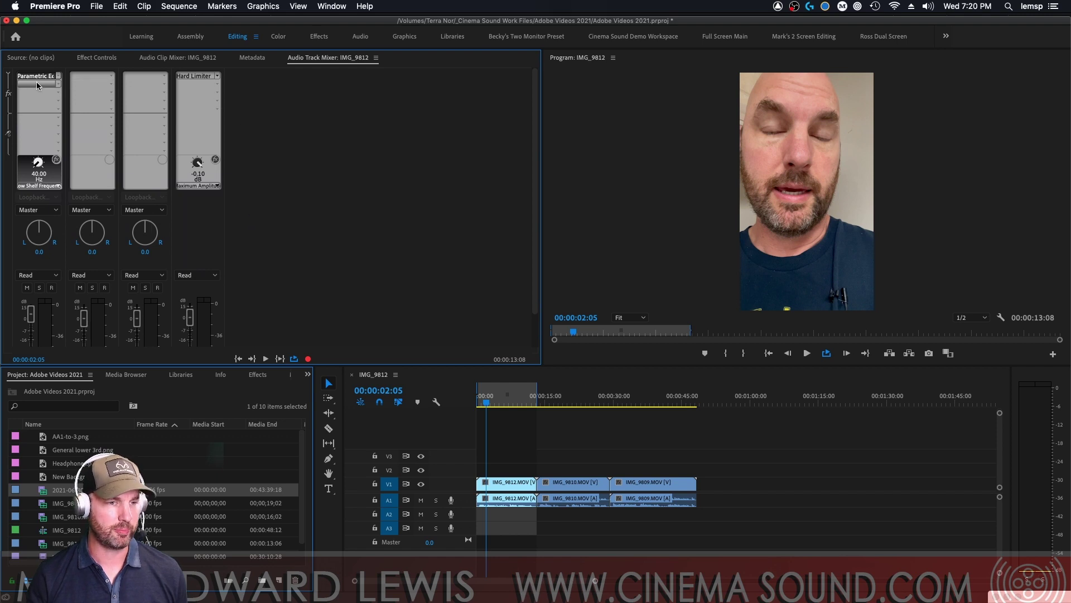
- Open the Parametric Equalizer editor, move it up, and play the dialogue to view the spectrum
double_click(40, 77)
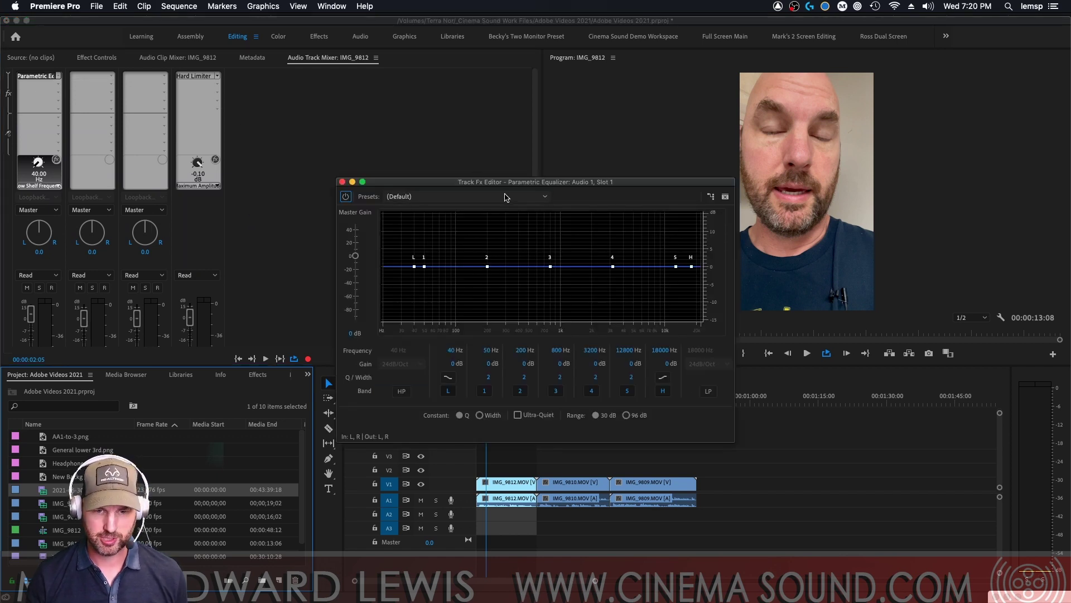
left_click_drag(514, 185, 513, 100)
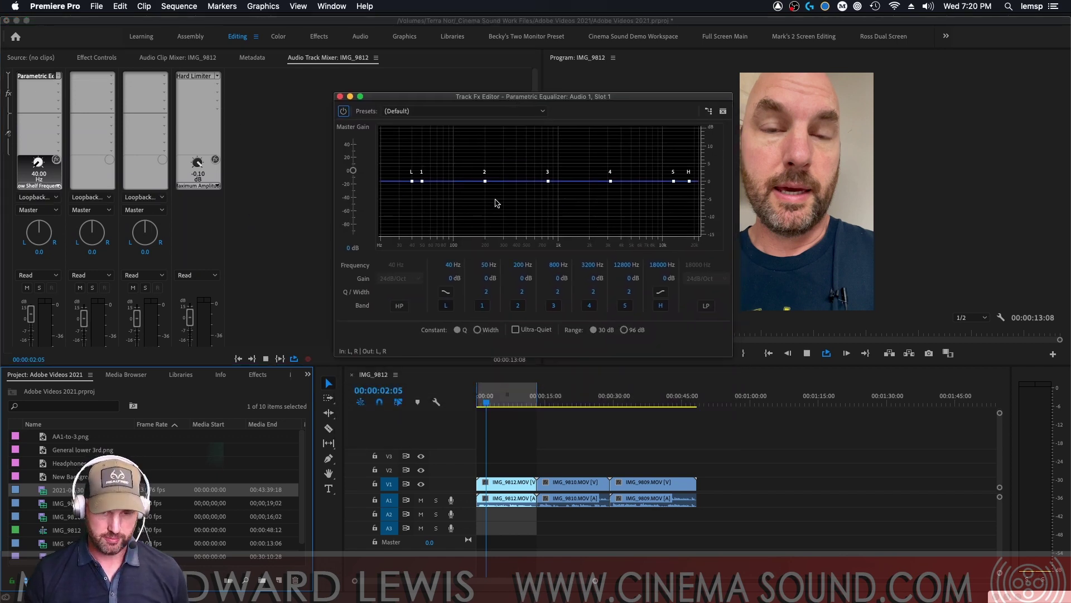
key("space")
key("space")
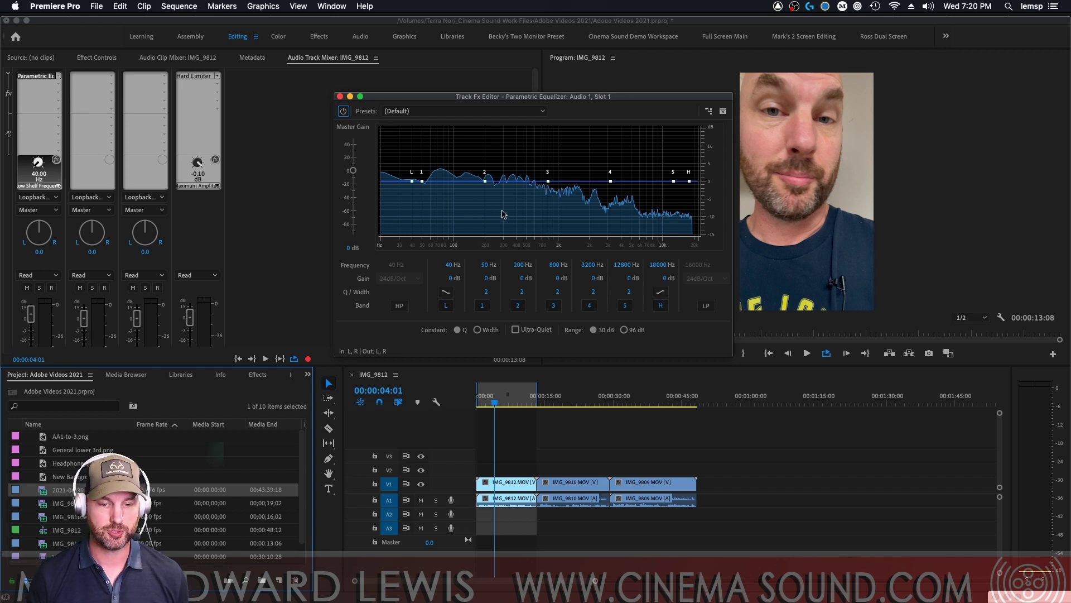
key("space")
key("space")
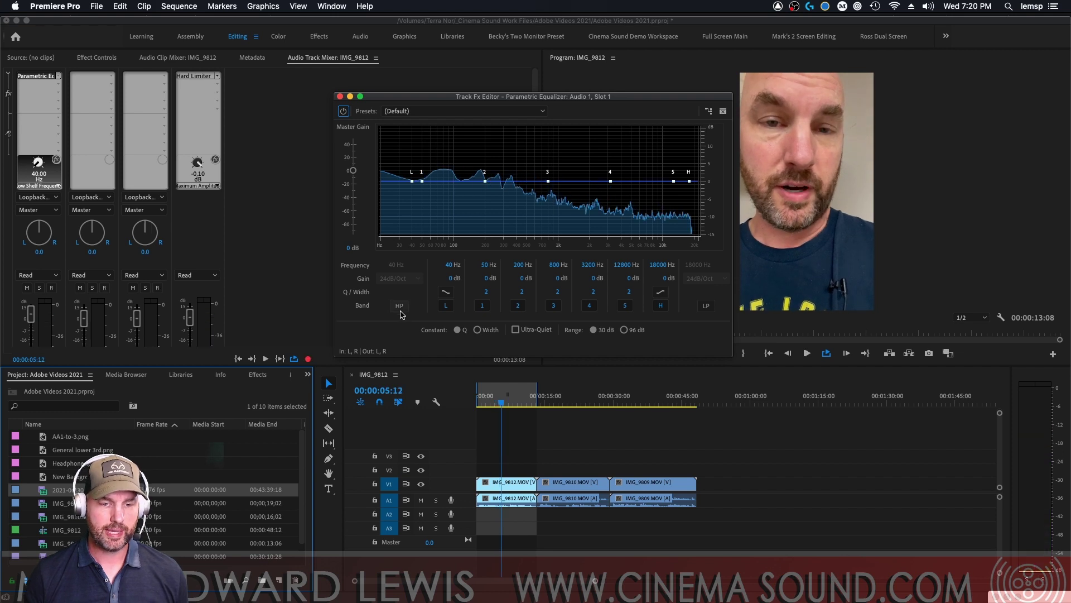
- Enable the high-pass band near 82 Hz and set its slope to 48dB/Oct
left_click(399, 306)
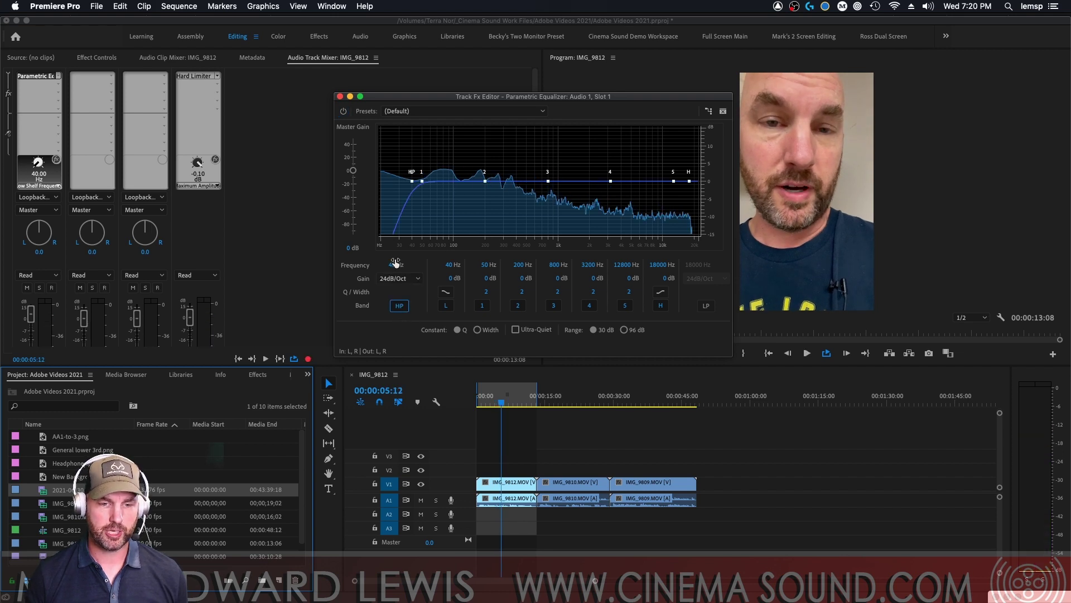
left_click_drag(394, 268, 412, 261)
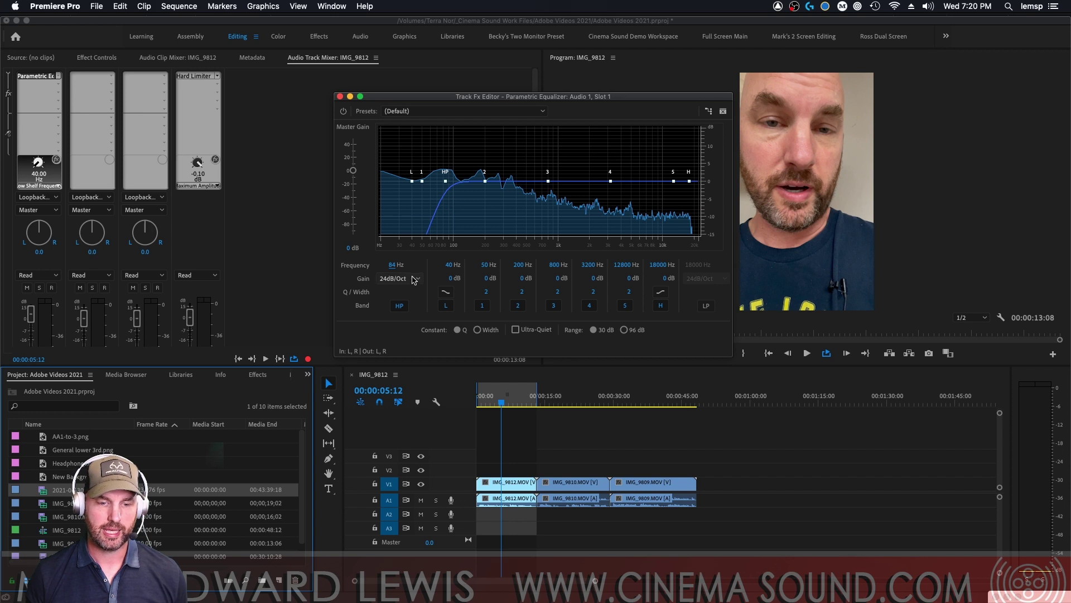
left_click(413, 278)
left_click(402, 364)
left_click(415, 283)
left_click(410, 294)
left_click(417, 279)
left_click(410, 365)
- Sweep the high-pass frequency to 85 Hz while the dialogue plays, then stop
key("space")
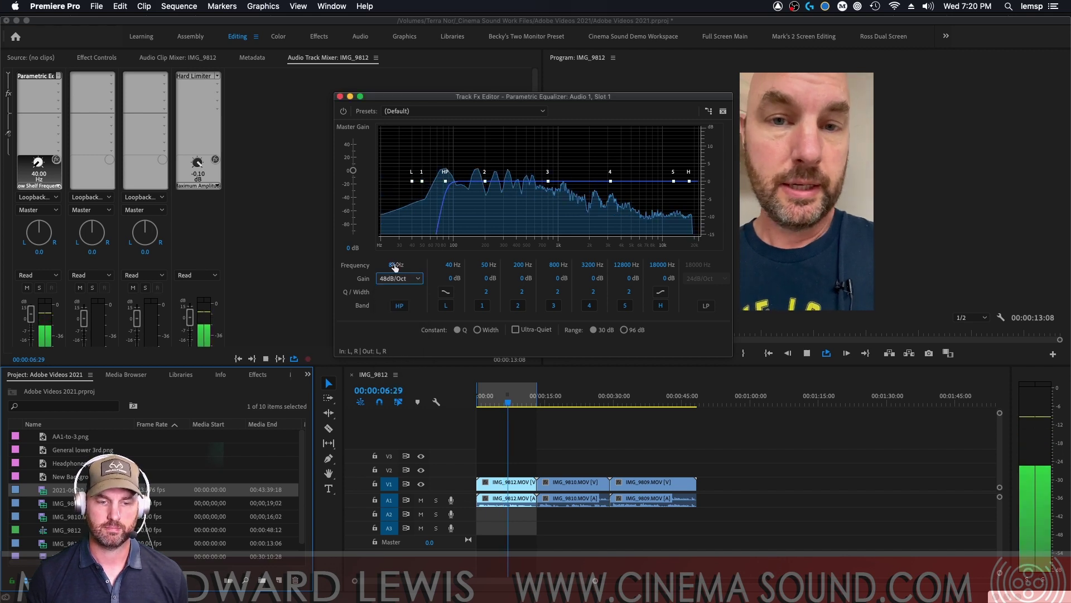
left_click_drag(396, 265, 419, 287)
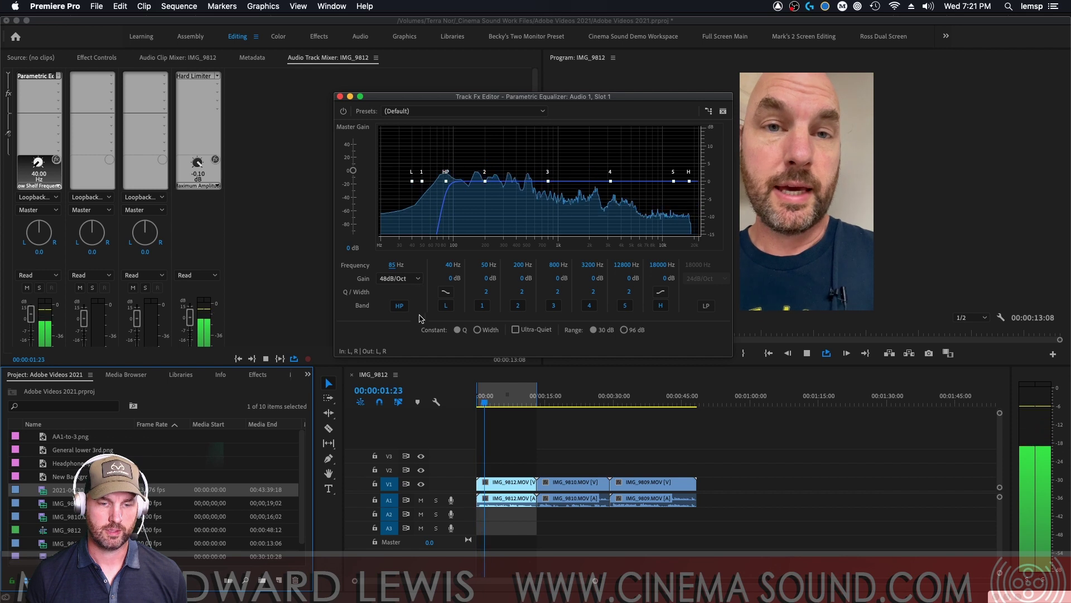
key("space")
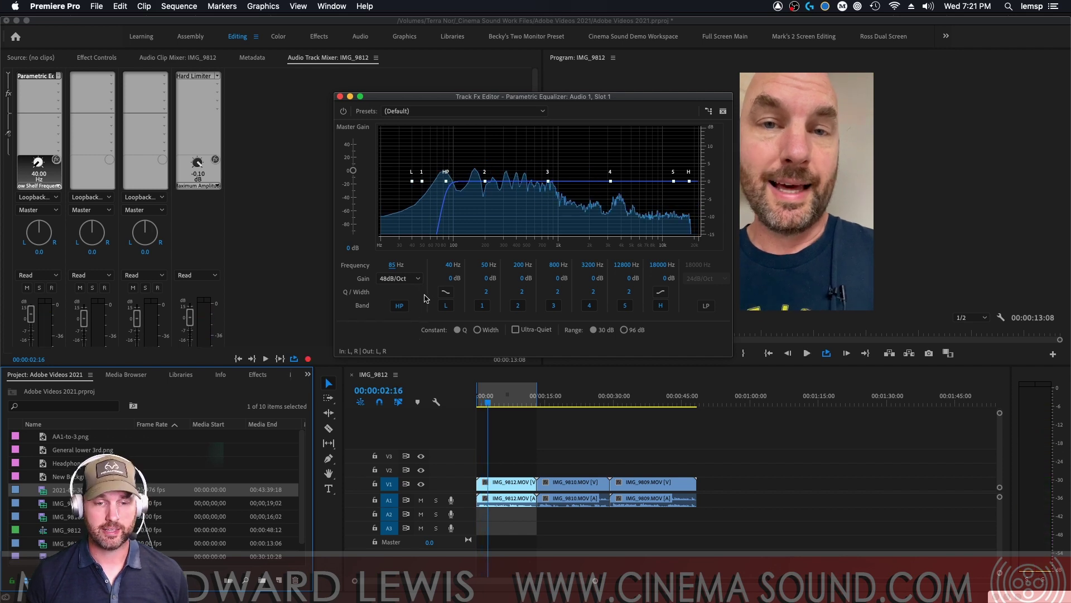
- Try the low-pass band at 24dB/Oct, then turn it back off
left_click(706, 305)
left_click(706, 278)
left_click(669, 350)
left_click(701, 308)
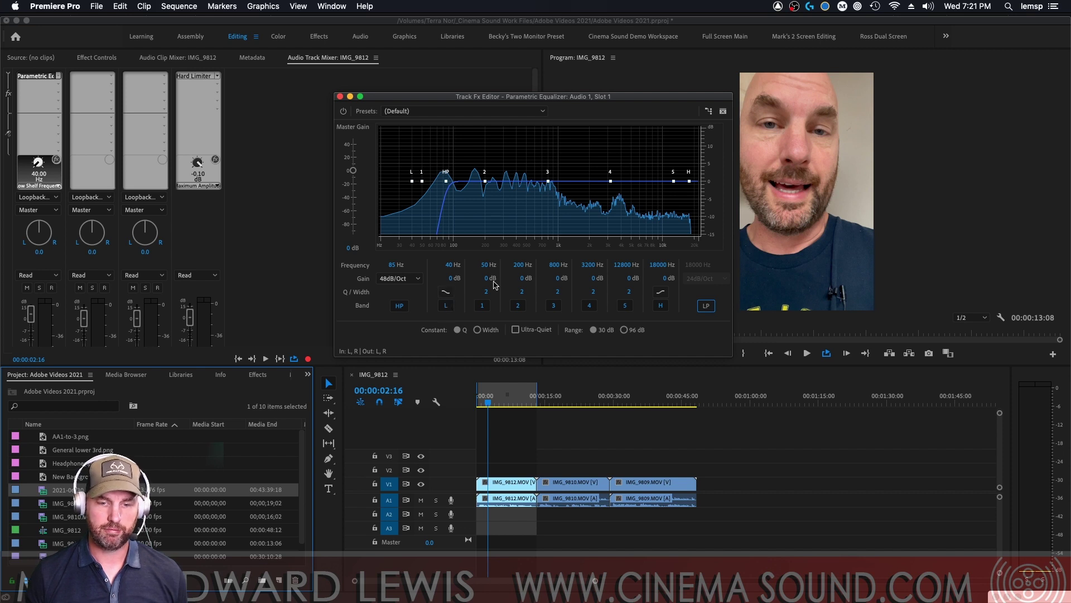
- Lower the high shelf's frequency and boost it about 10 dB while auditioning
left_click_drag(659, 266, 684, 285)
key("space")
key("space")
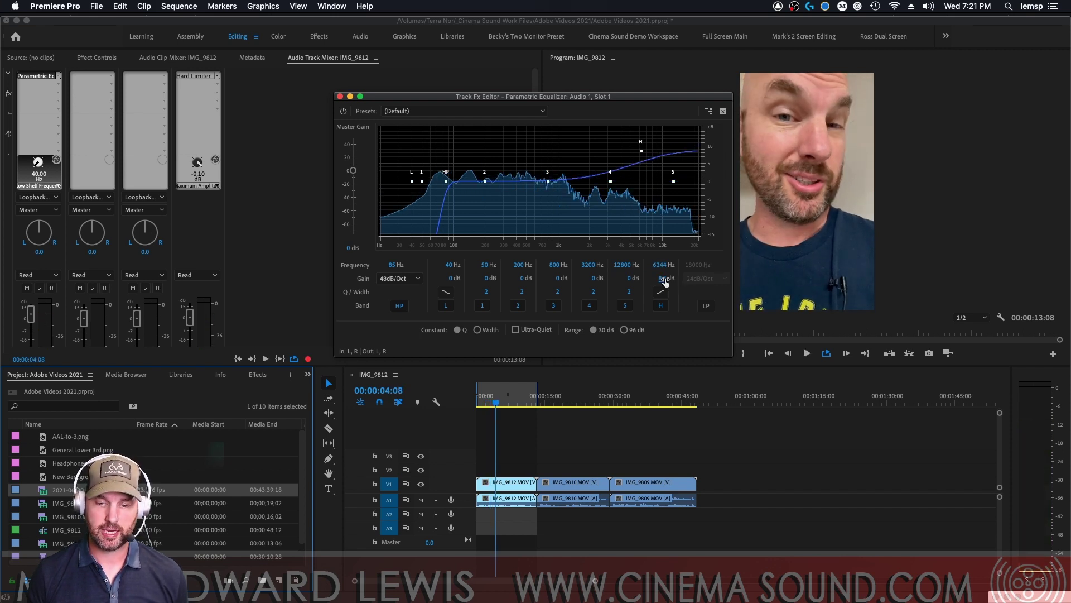
key("space")
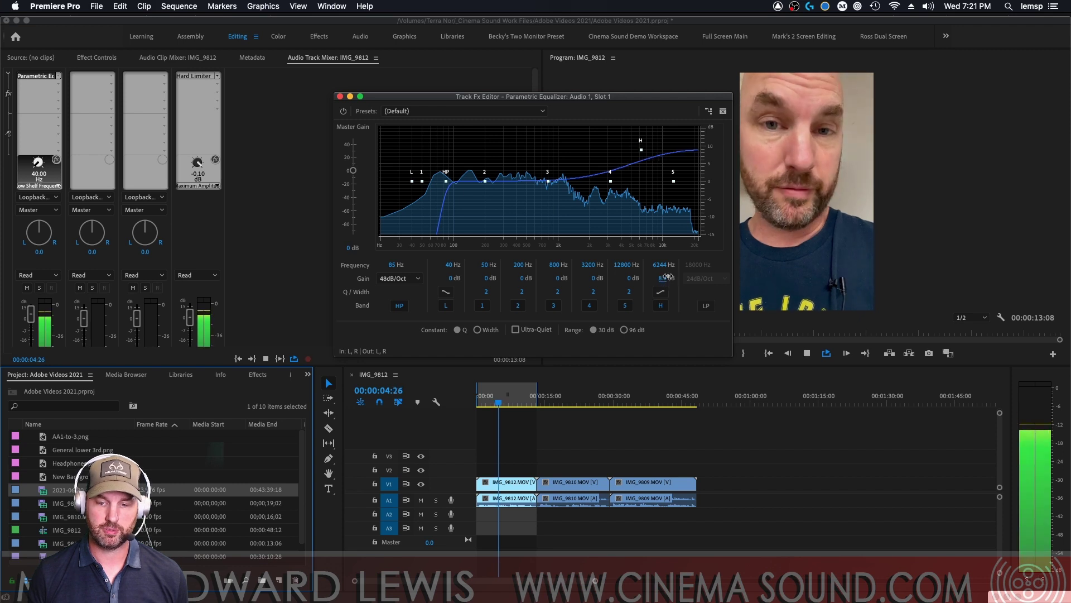
left_click_drag(666, 278, 664, 277)
key("space")
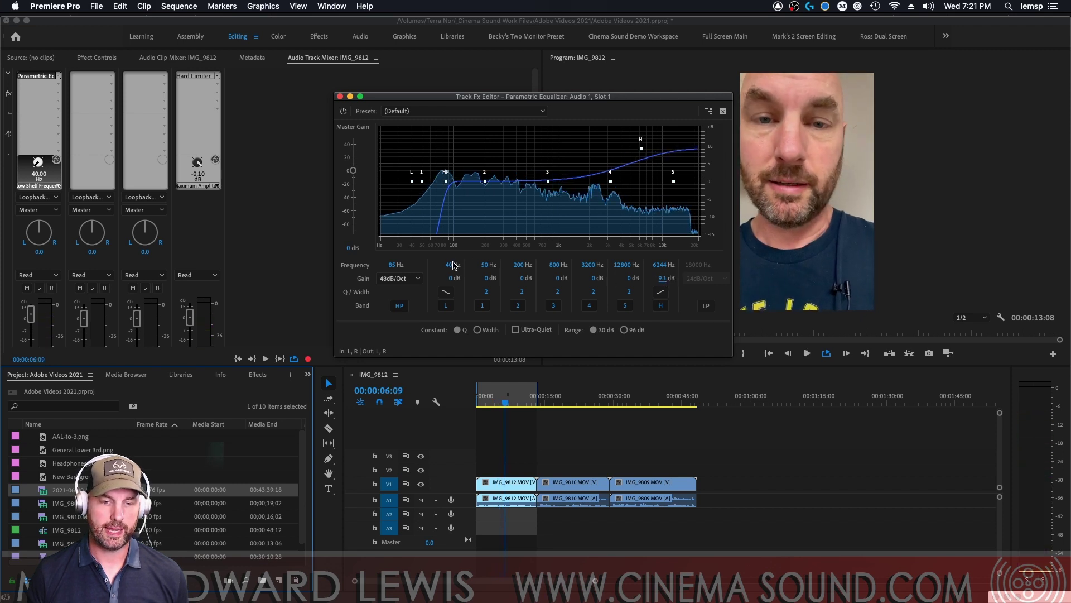
- Move the low shelf to 151 Hz, boost it about 8 dB, and audition the EQ'd dialogue
left_click_drag(469, 263, 490, 262)
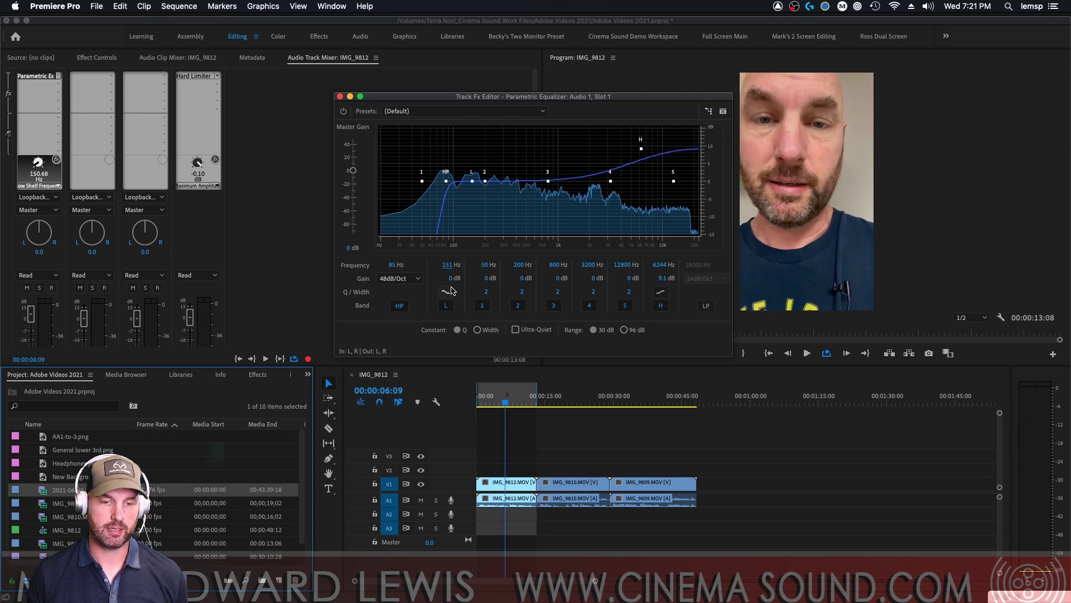
key("space")
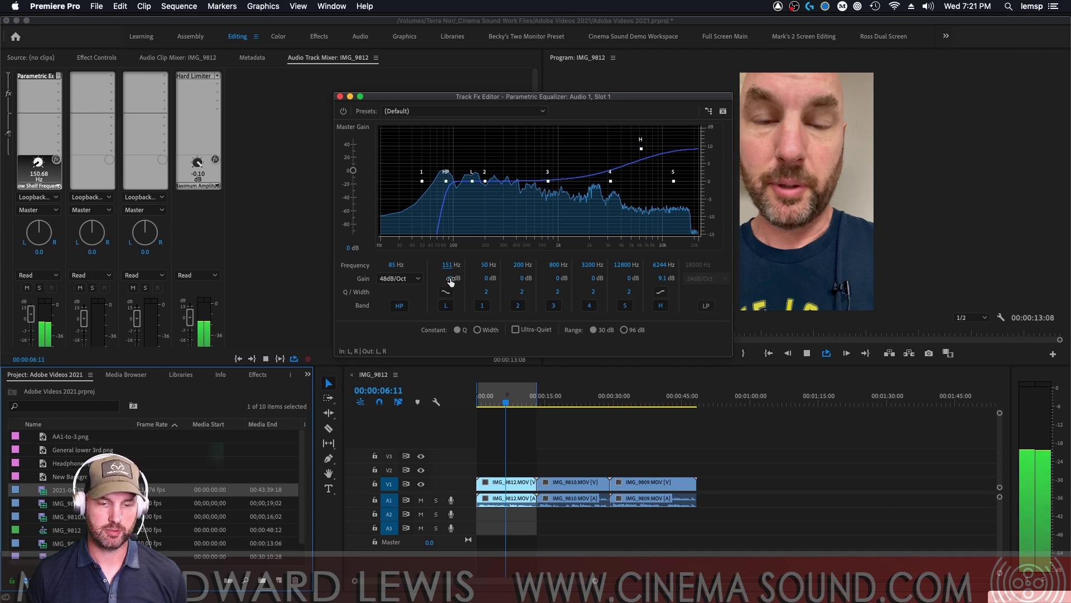
left_click_drag(451, 284, 494, 266)
key("space")
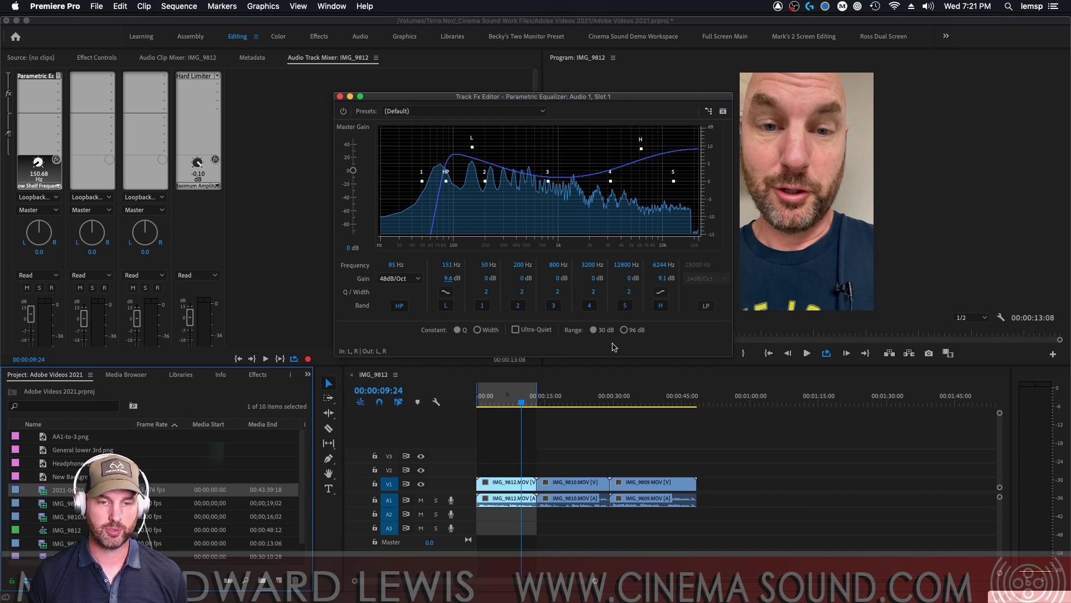
key("space")
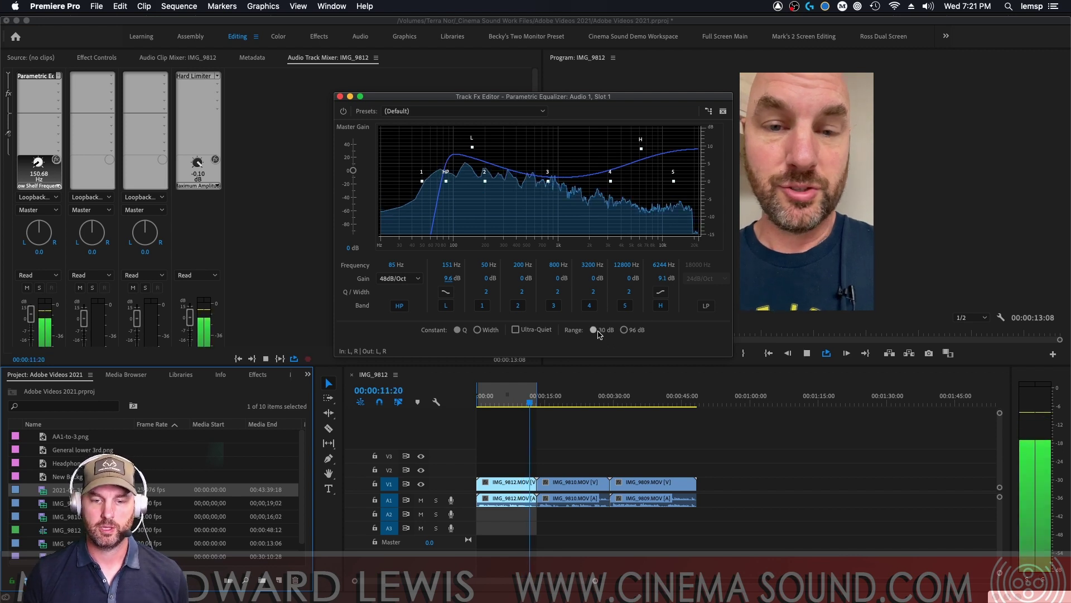
key("space")
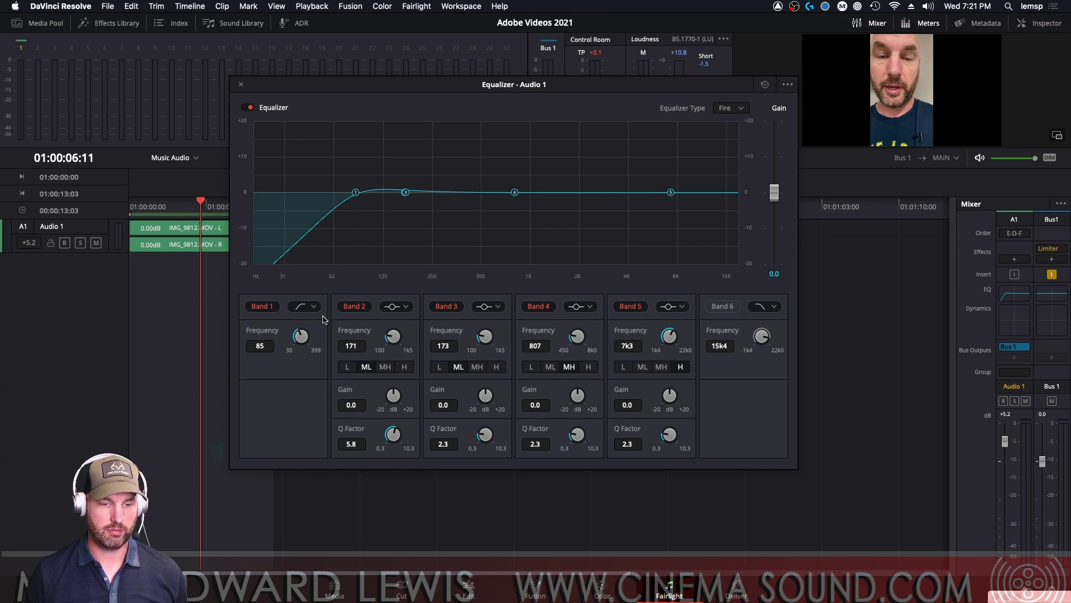
- Try a low shelf cut of about 20 dB on band 1, then return it to high-pass
left_click(315, 306)
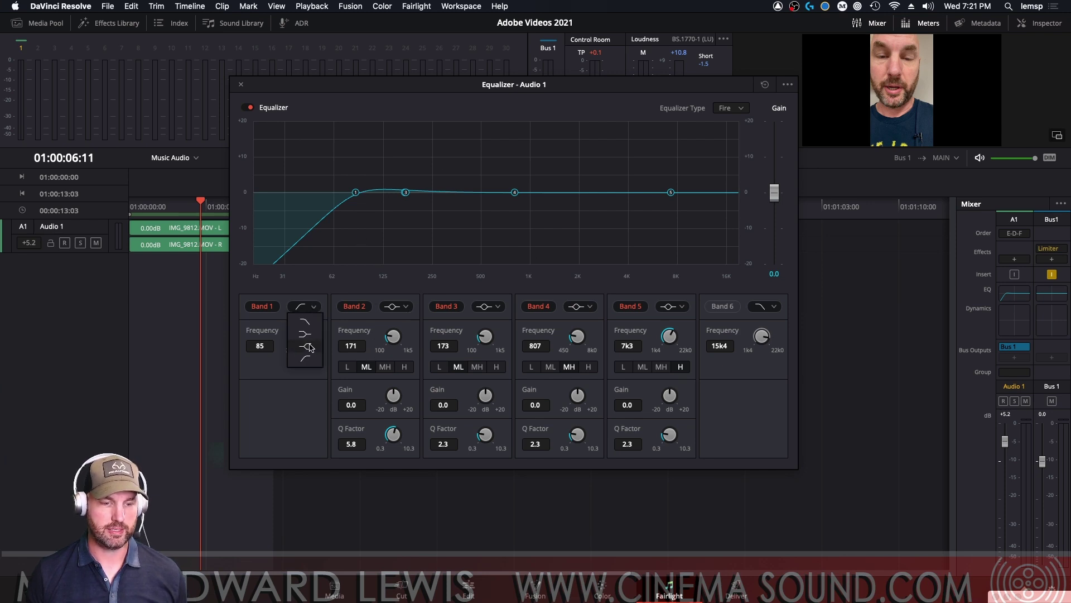
left_click(315, 328)
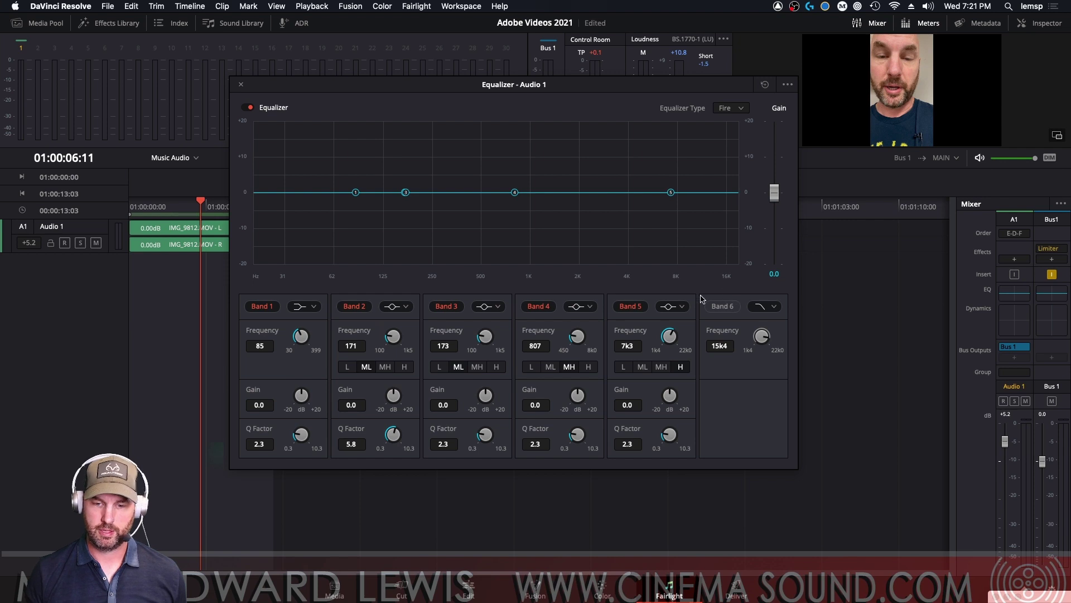
left_click_drag(301, 397, 194, 512)
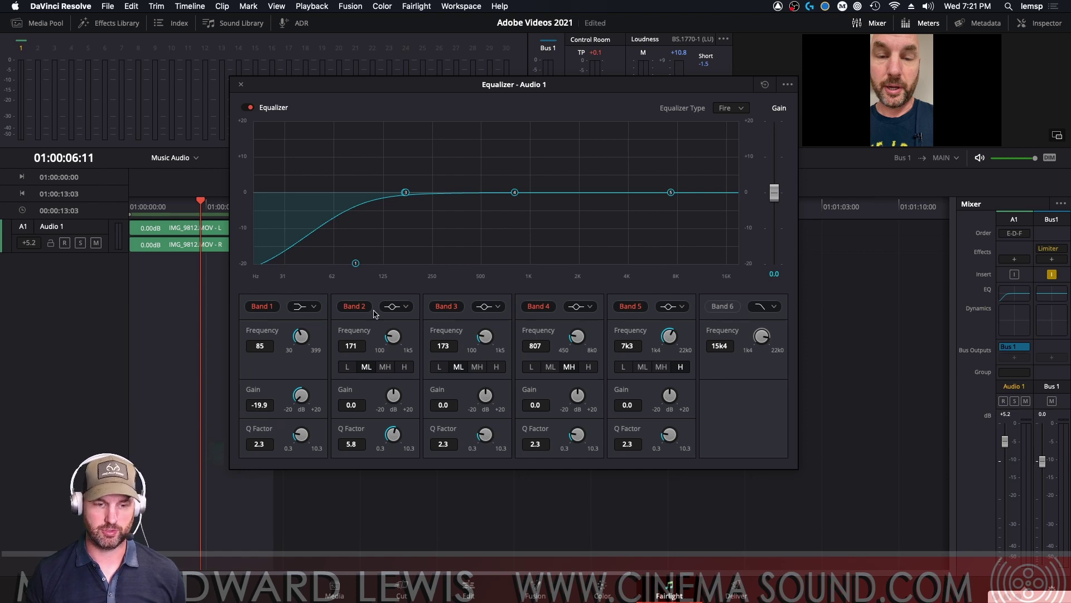
left_click(316, 310)
left_click(310, 360)
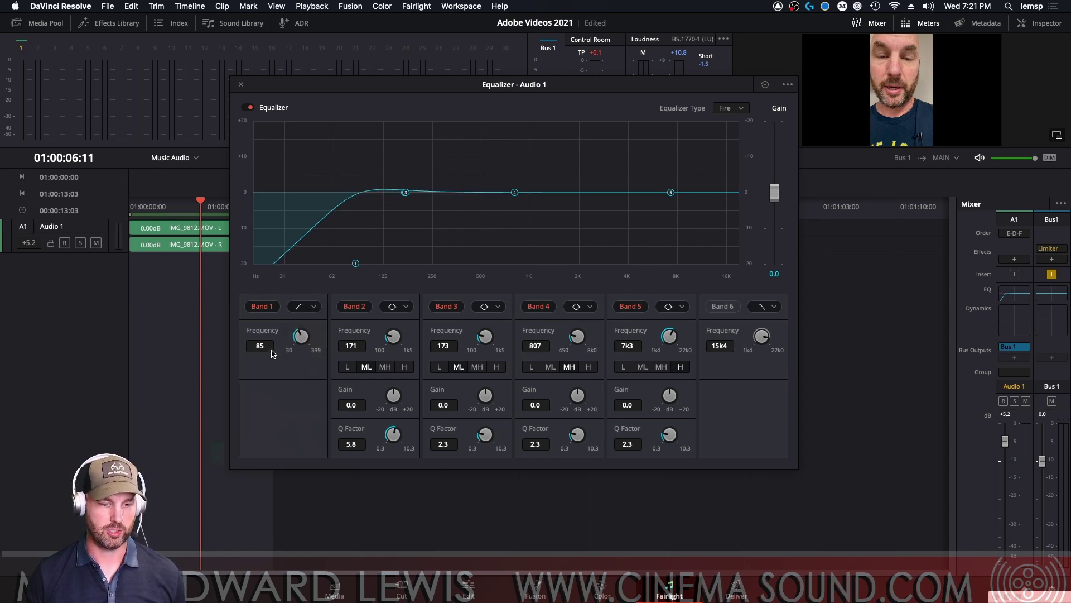
- Change band 2 from a bell to a shelf and make band 5 a high shelf
left_click(399, 306)
left_click(405, 323)
left_click(673, 308)
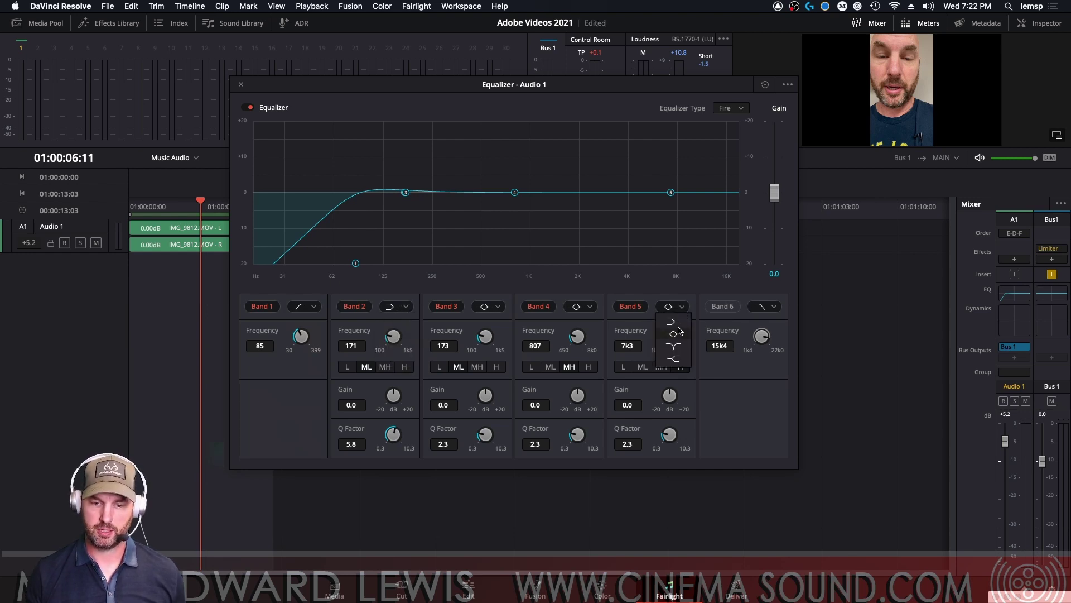
left_click(675, 360)
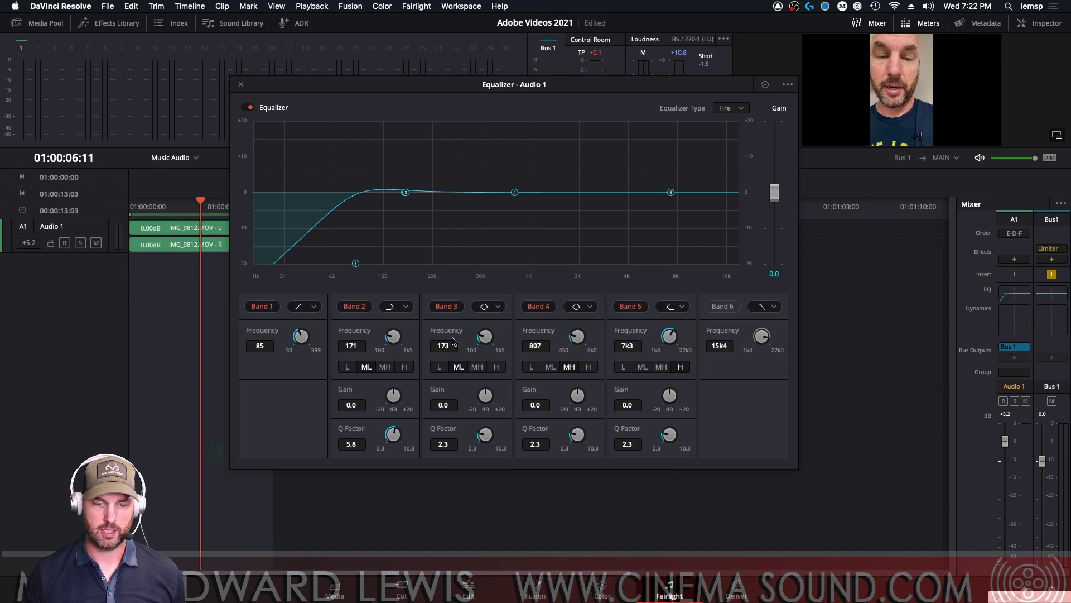
- Set band 2 to 198 Hz, +4.9 dB, Q 1.9 while auditioning the dialogue
left_click_drag(394, 342, 405, 328)
left_click_drag(394, 399, 416, 367)
left_click_drag(394, 435, 316, 497)
key("space")
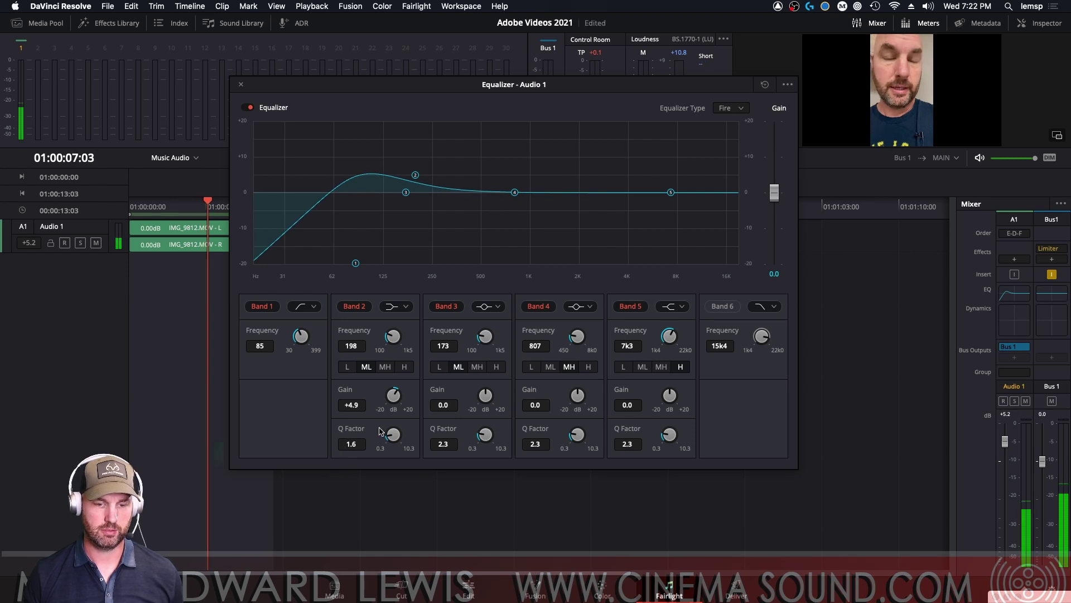
left_click_drag(393, 438, 396, 433)
key("space")
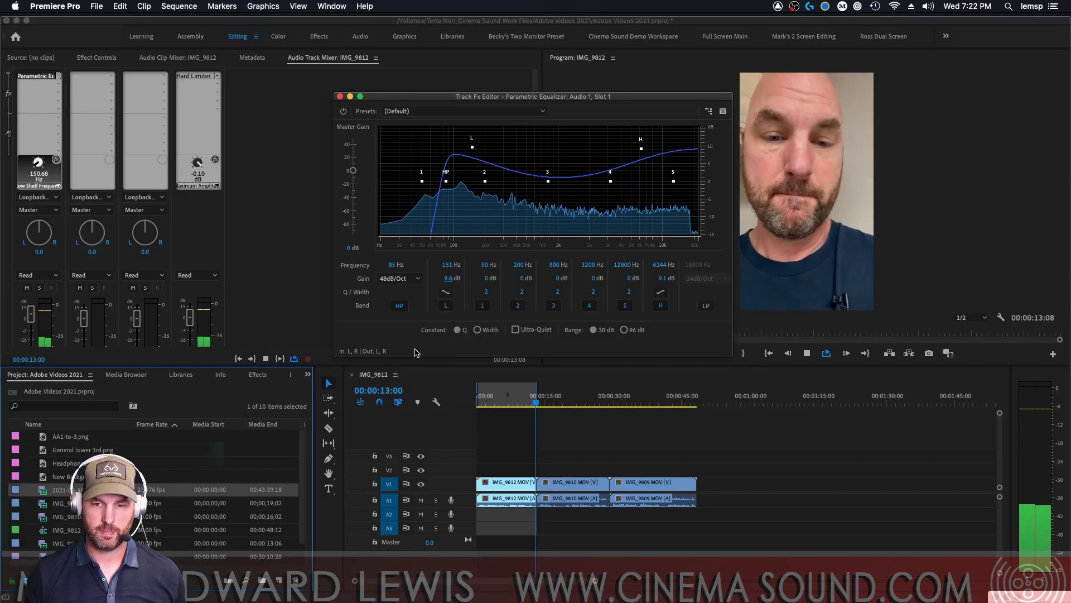
key("space")
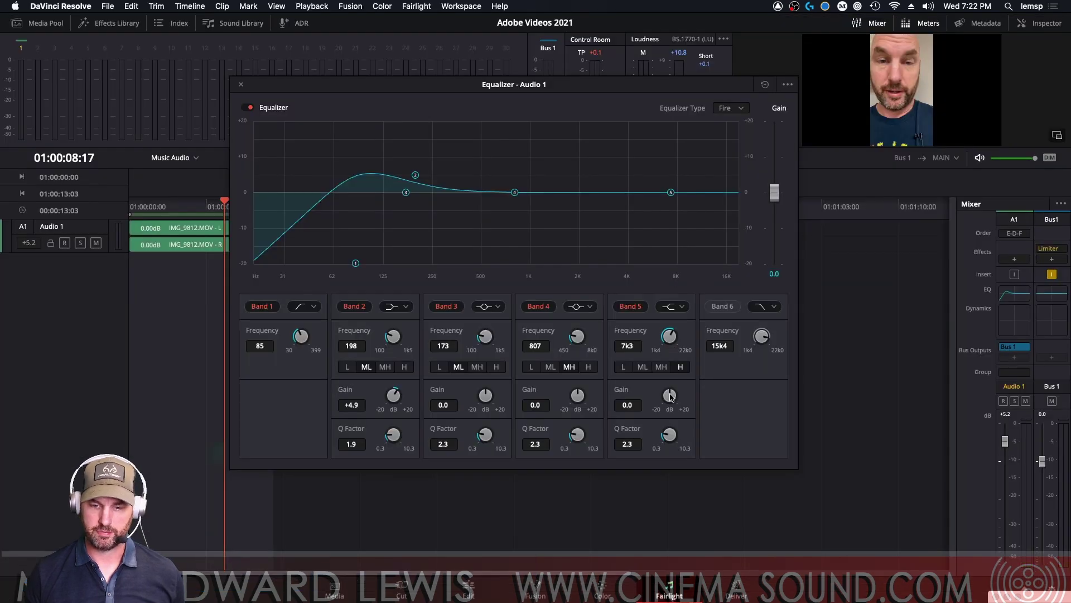
- Set band 5's high shelf to 5k2, +8.2 dB, Q 3.7 while auditioning
left_click_drag(670, 393, 669, 349)
key("space")
left_click_drag(659, 434, 671, 405)
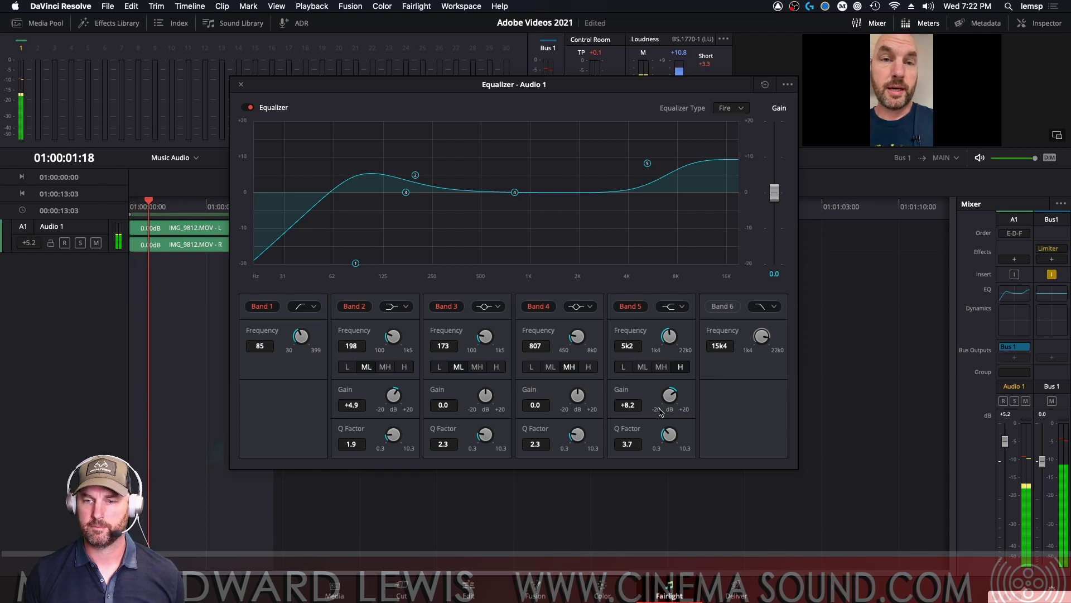
key("space")
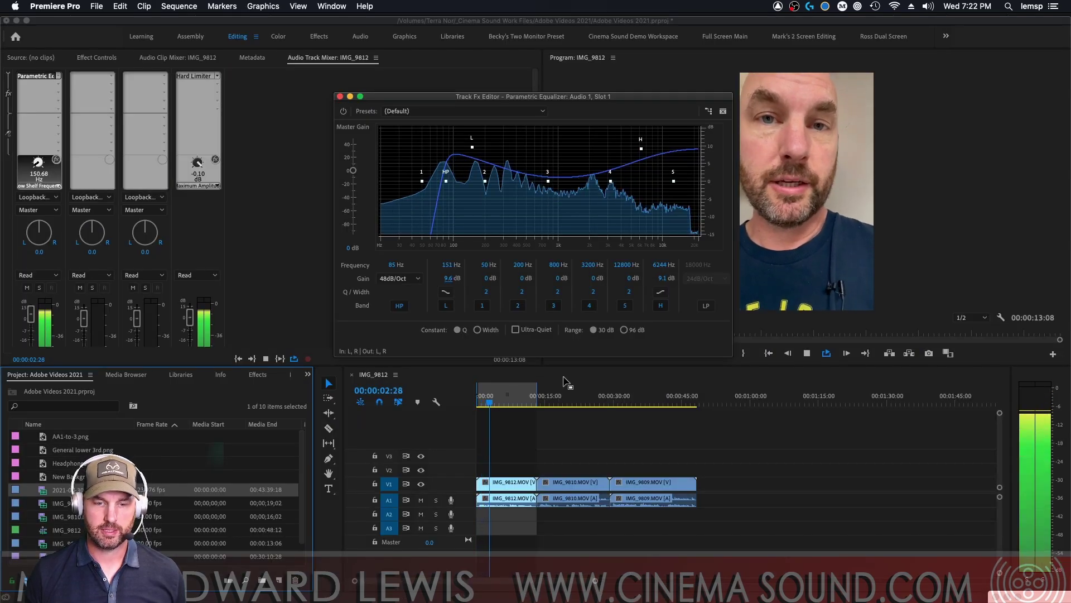
- Notch out 1319 Hz with band 3 and 2568 Hz with band 4, auditioning each cut
key("space")
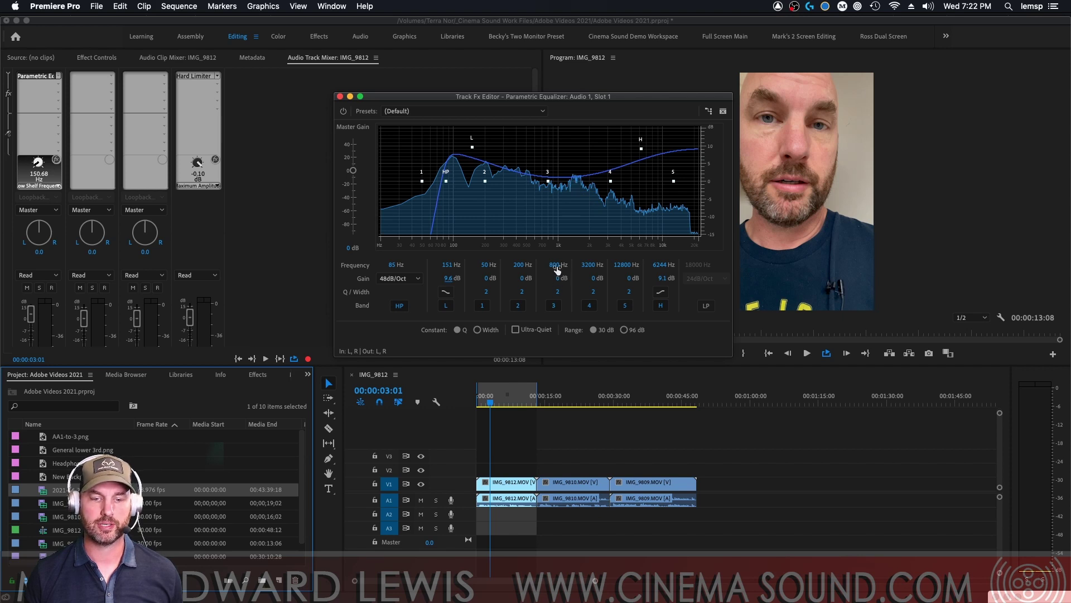
left_click_drag(569, 262, 602, 277)
key("space")
key("space")
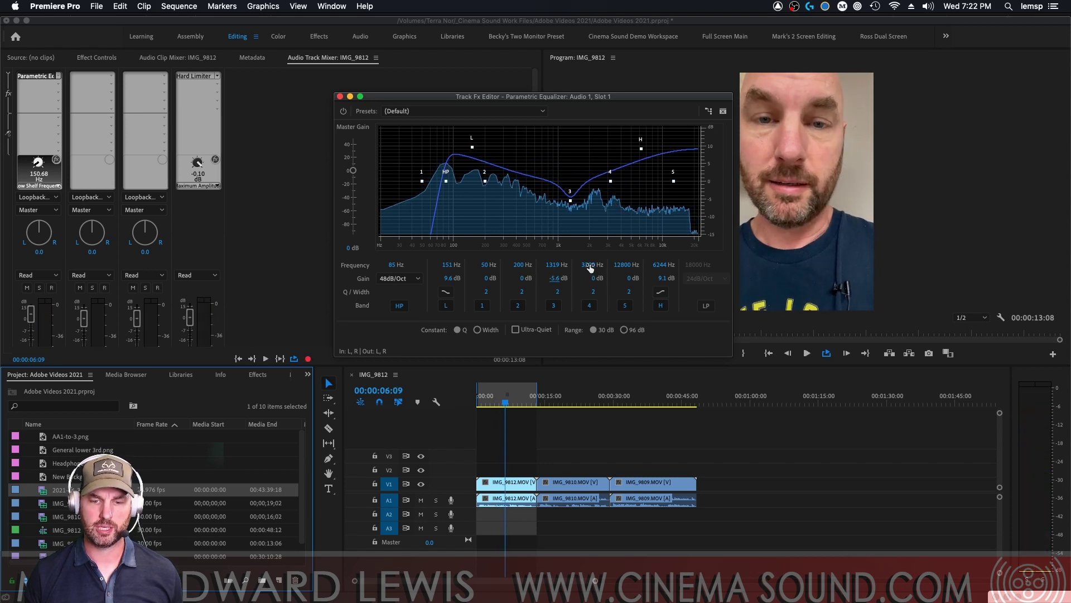
left_click_drag(582, 267, 658, 265)
key("space")
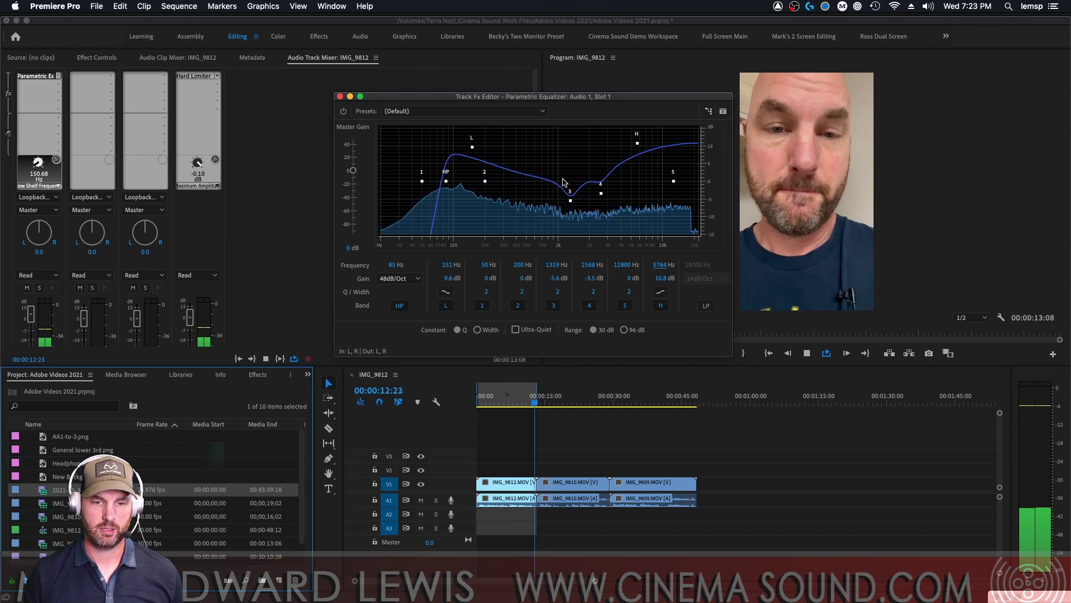
- Lower the low shelf boost to 7.3 dB and play the dialogue to check
left_click_drag(439, 281, 435, 283)
key("space")
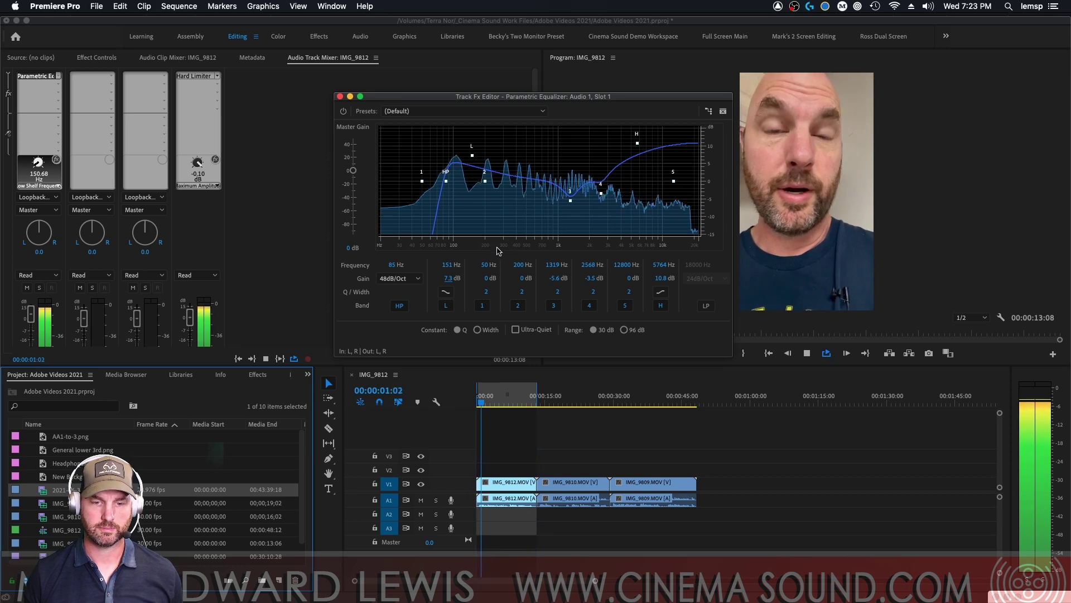
key("space")
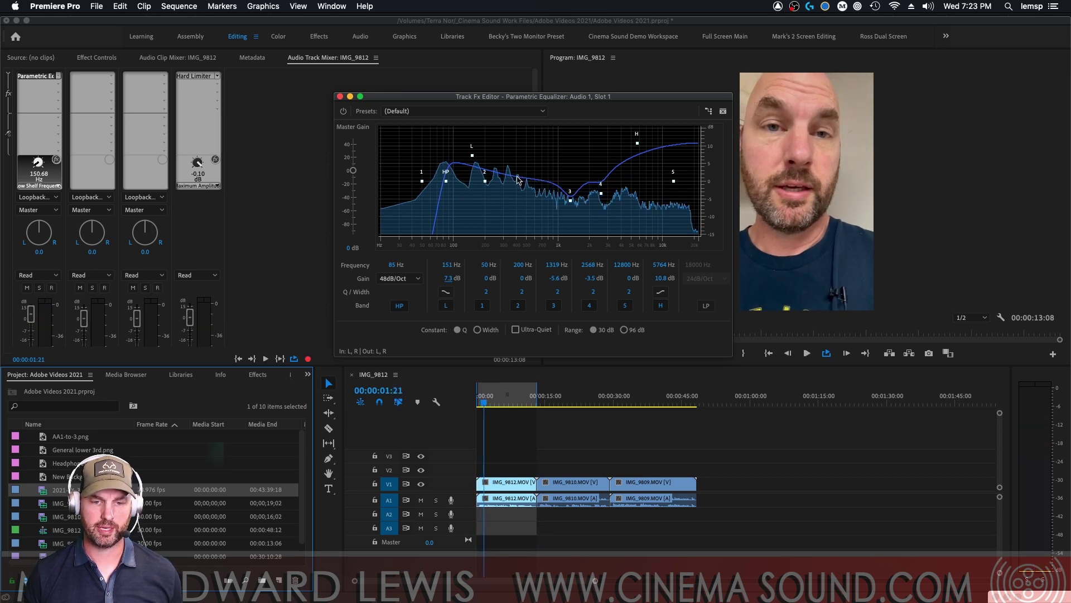
- Move band 1 to 450 Hz and cut it by about 3.3 dB
left_click(483, 265)
type("450")
key("Return")
key("space")
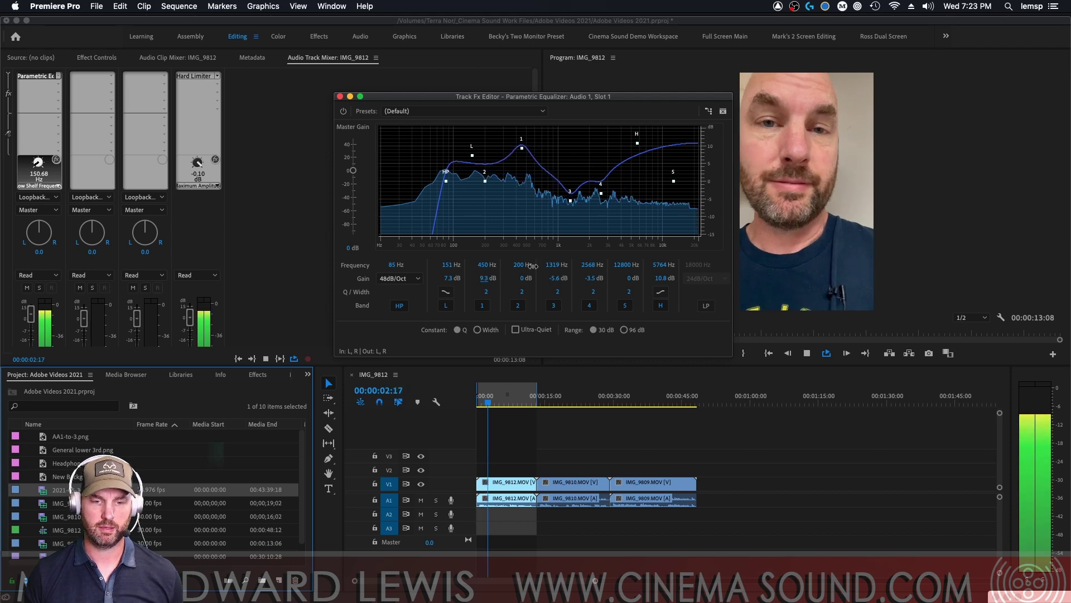
mouse_move(487, 278)
left_mouse_down()
mouse_move(552, 257)
mouse_move(470, 278)
left_mouse_up()
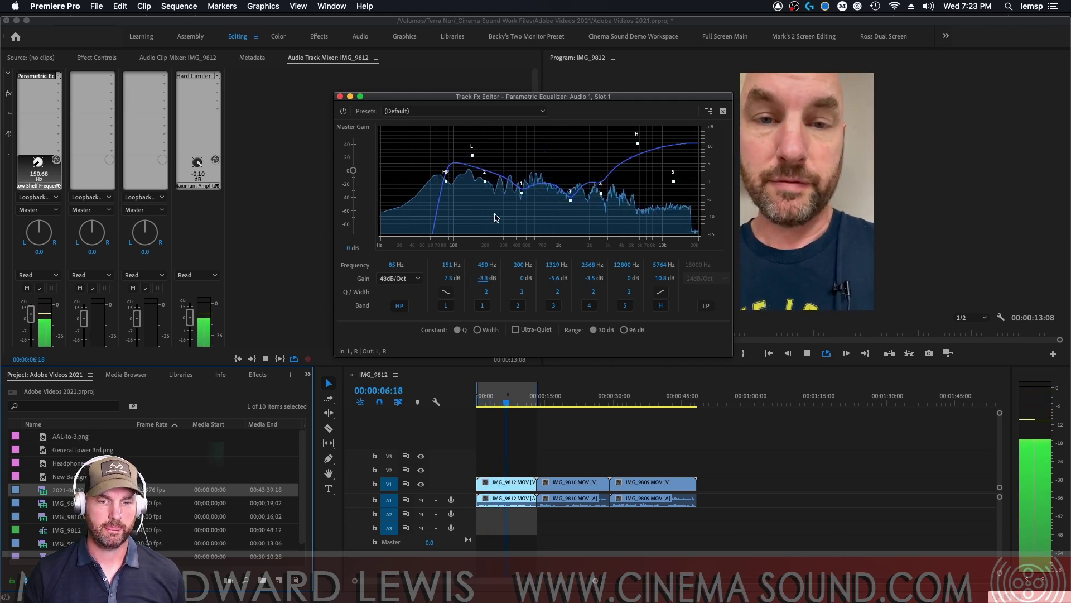
key("space")
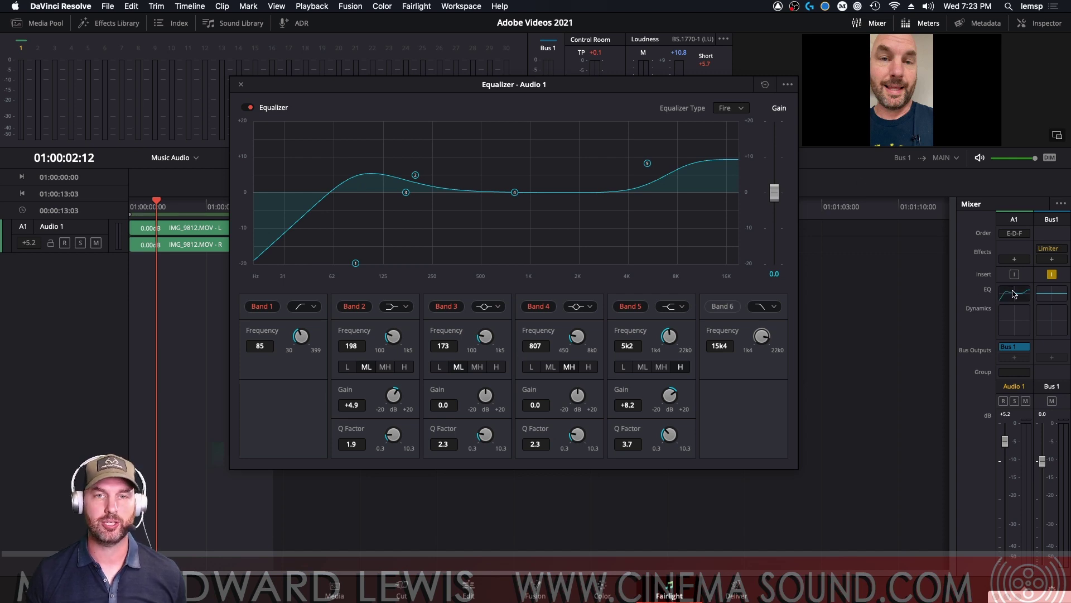
- Insert Channel > Fairlight FX > Vocal Channel on track A1 and close its window
left_click(1015, 259)
mouse_move(1017, 304)
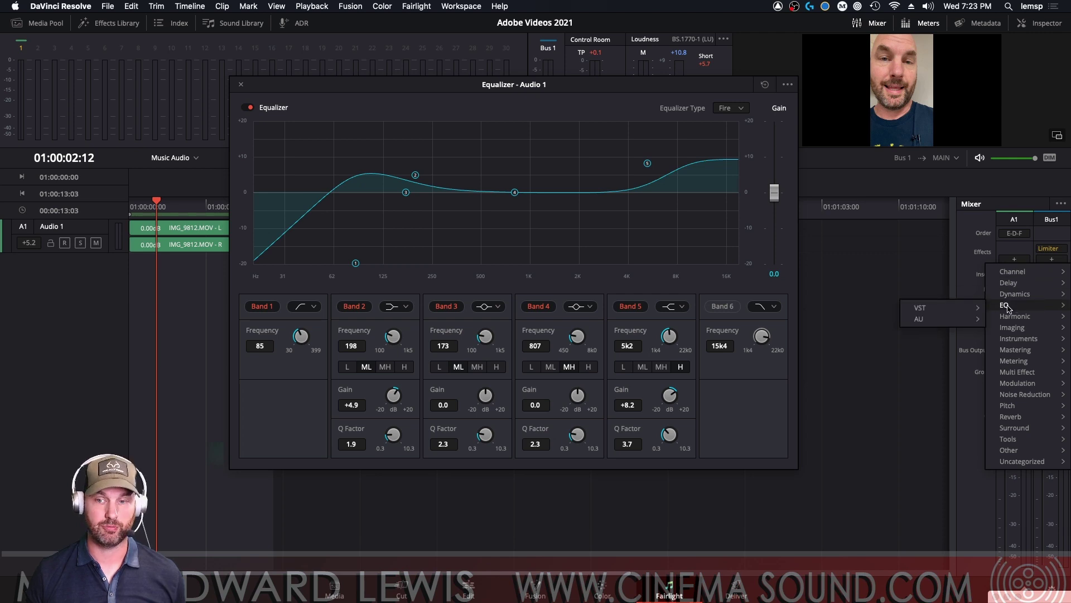
mouse_move(1015, 273)
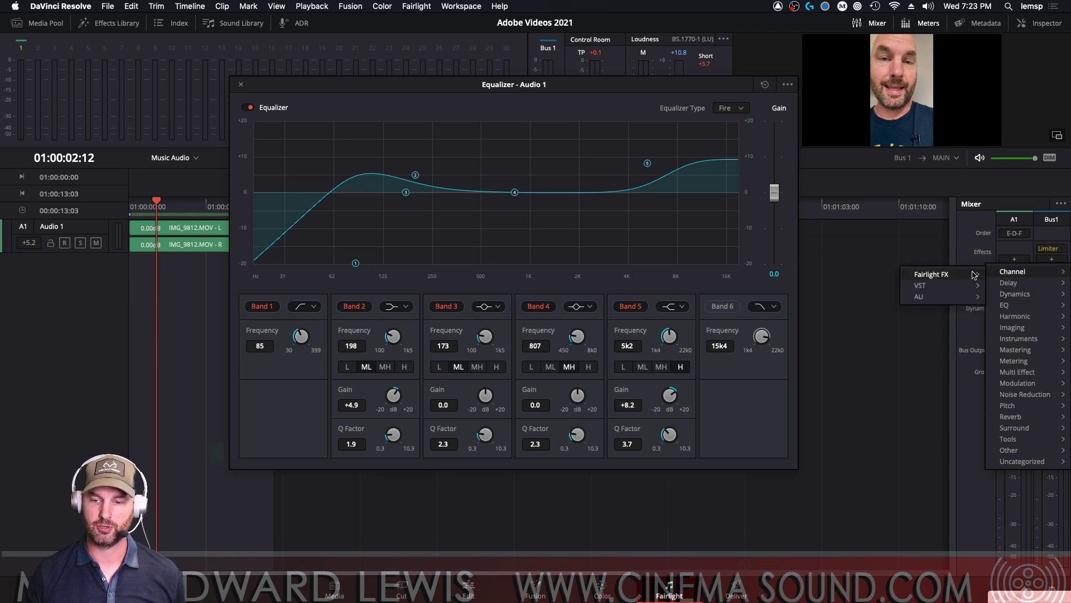
mouse_move(902, 274)
left_click(868, 288)
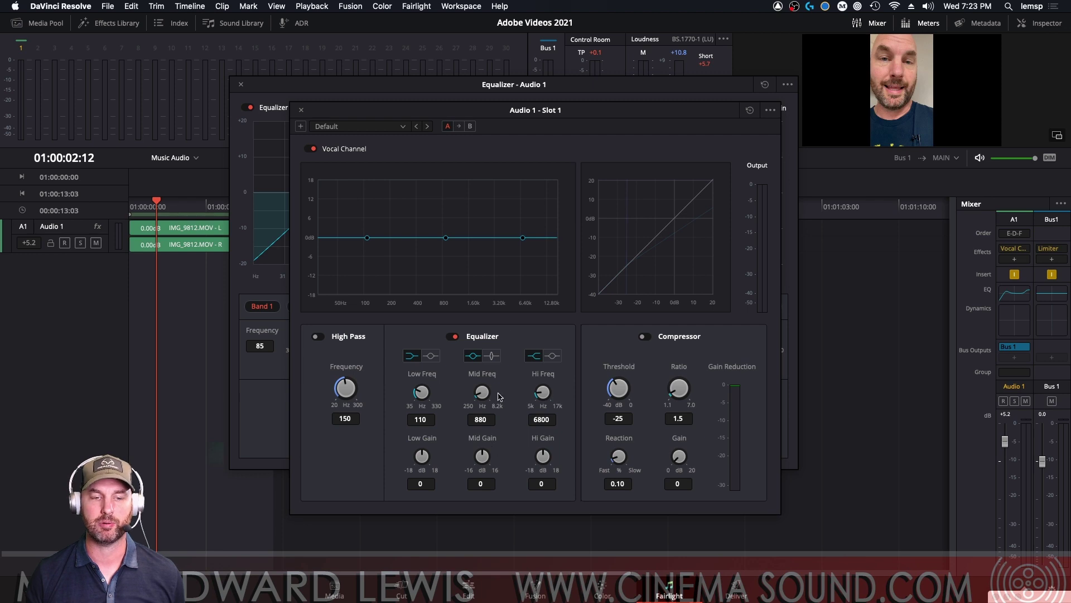
left_click(301, 110)
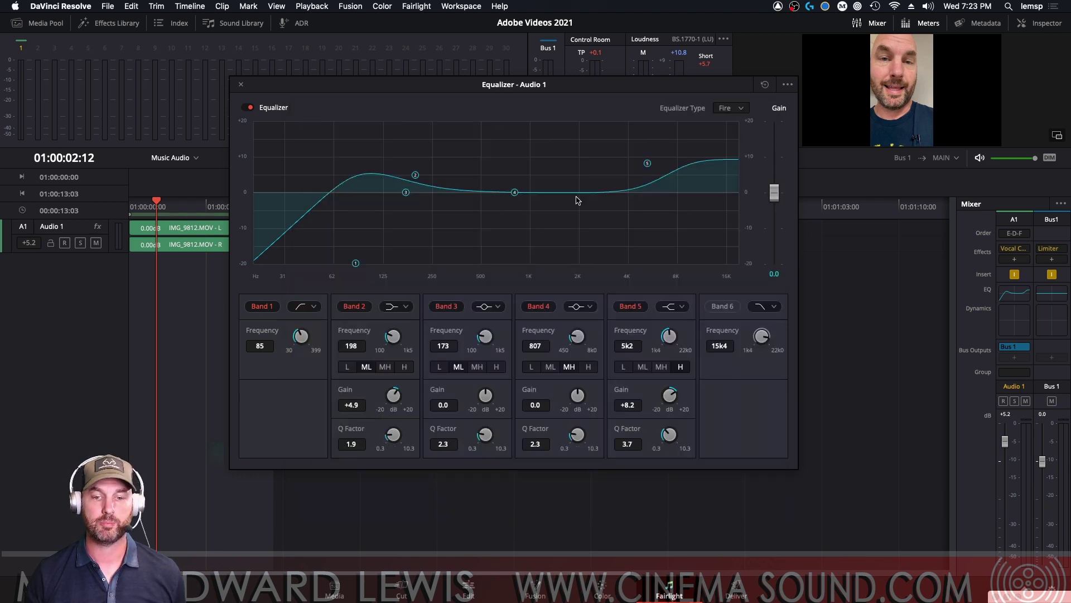
key("super+Tab")
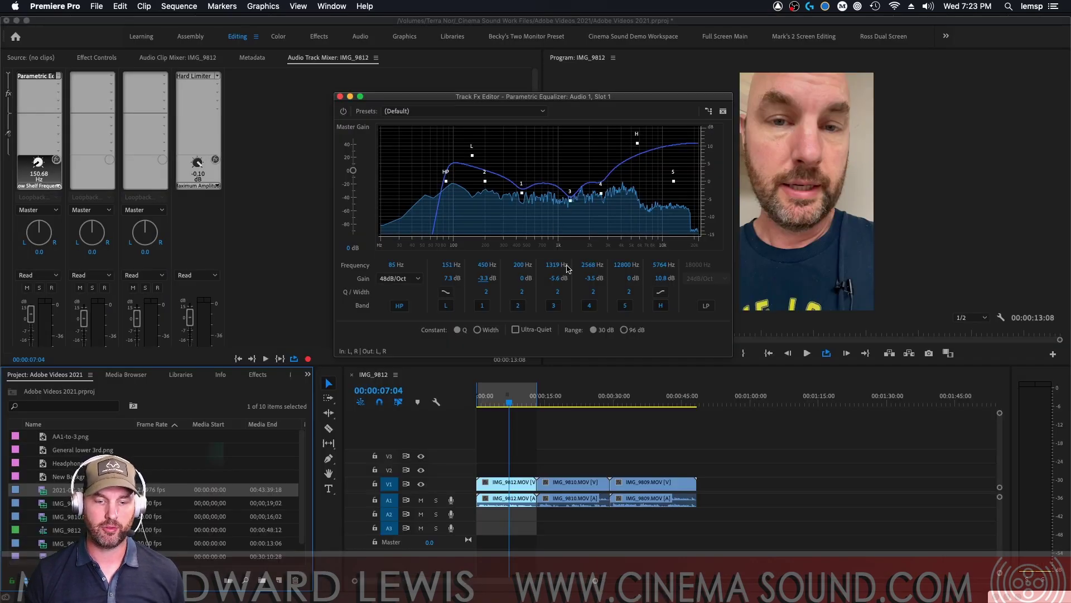
- Change band 3 at 1319 Hz from a 5.6 dB cut to a 5.9 dB boost
key("super+Tab")
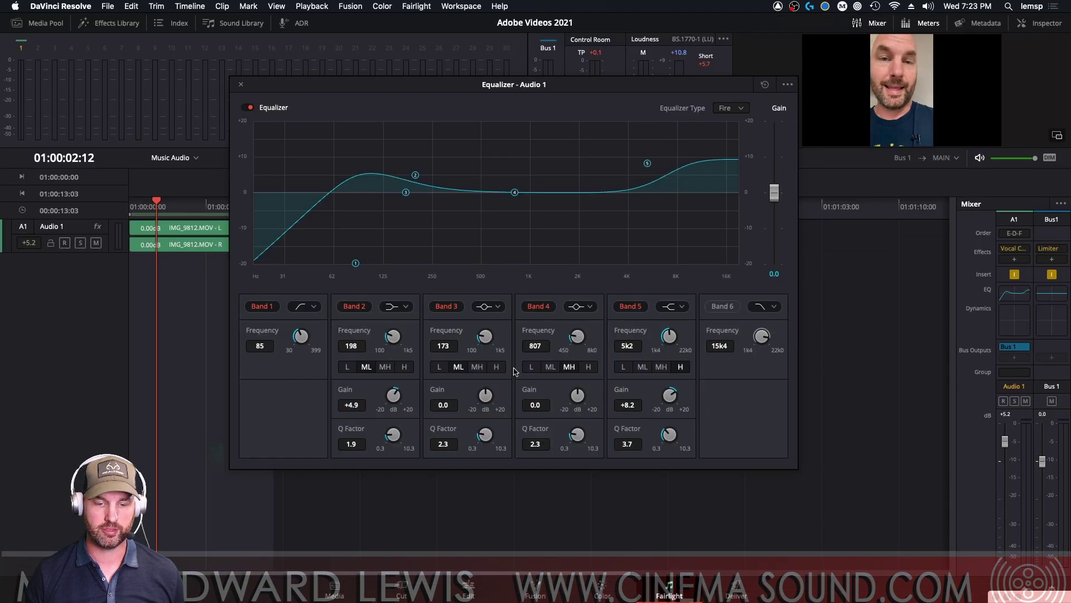
left_click_drag(581, 401, 545, 448)
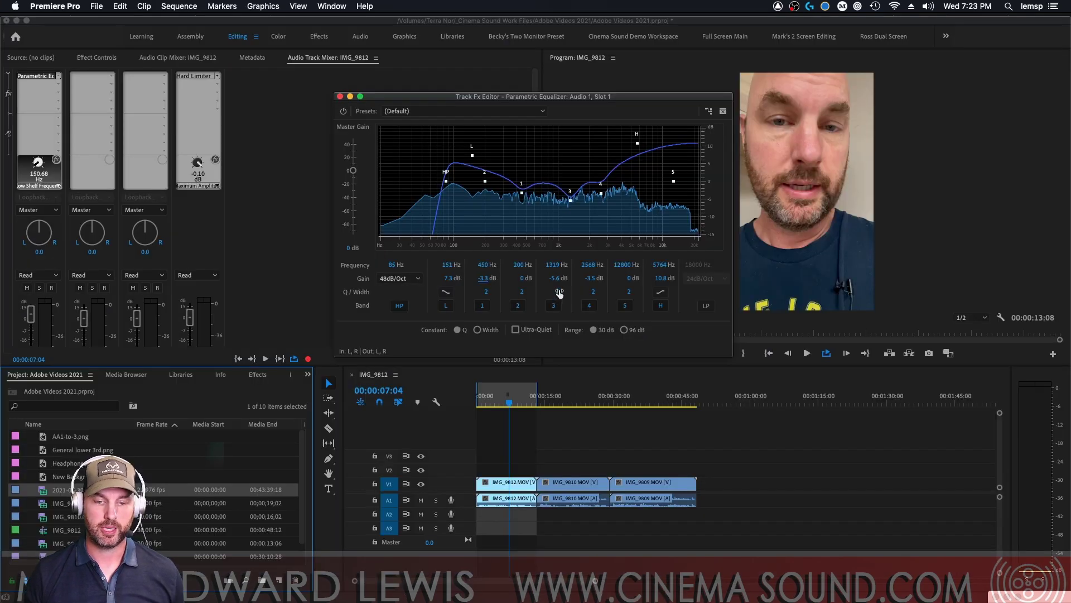
mouse_move(555, 277)
left_mouse_down()
mouse_move(921, 282)
mouse_move(1058, 298)
mouse_move(237, 279)
mouse_move(549, 254)
mouse_move(530, 267)
mouse_move(539, 286)
left_mouse_up()
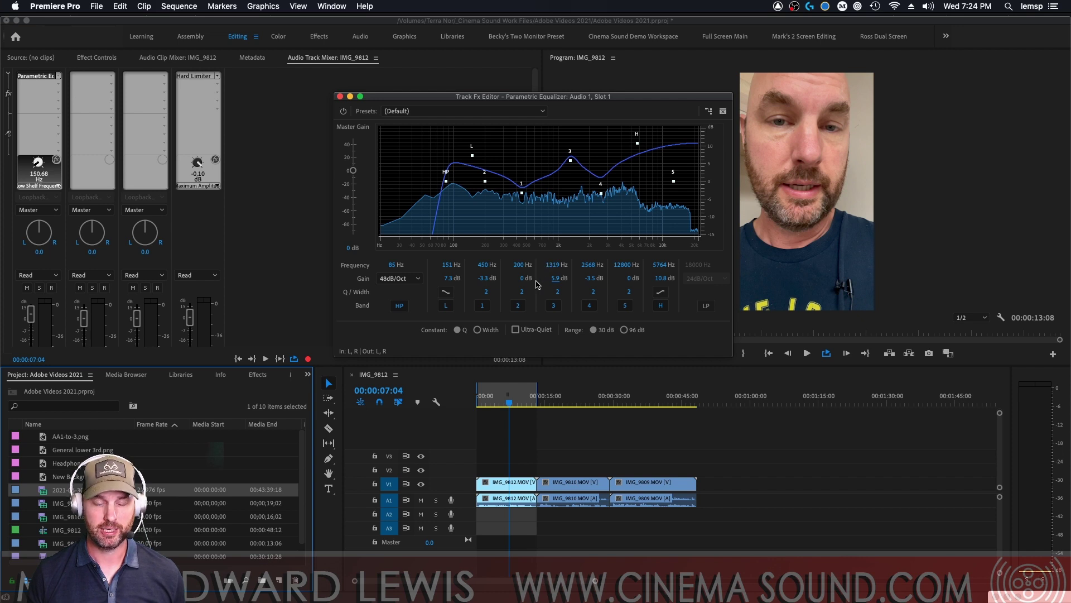